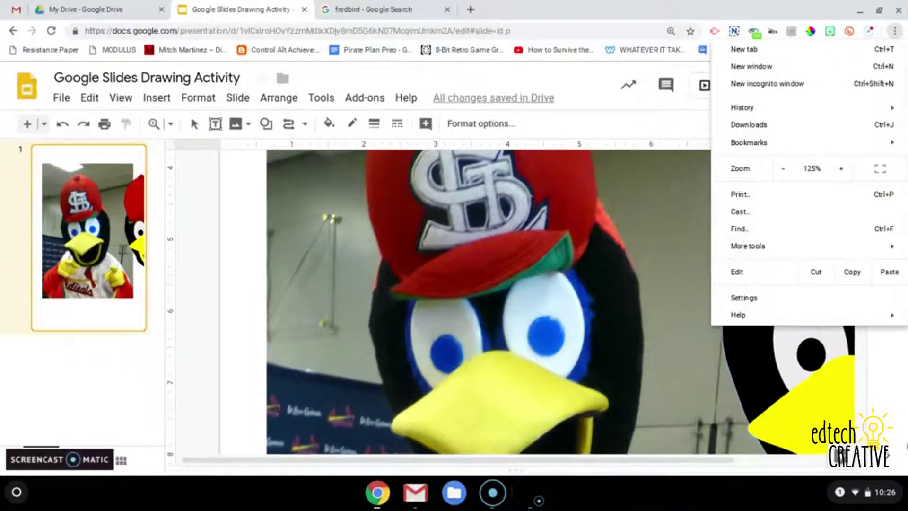
Step: Trace the outer edge of the STL logo on the photographed cap as a closed curve shape
left_click(876, 411)
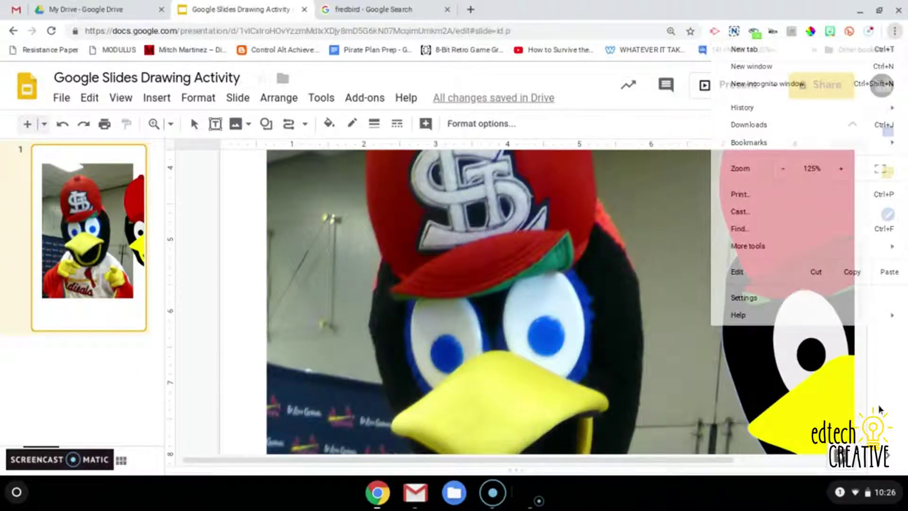
scroll(846, 344, "up", 2)
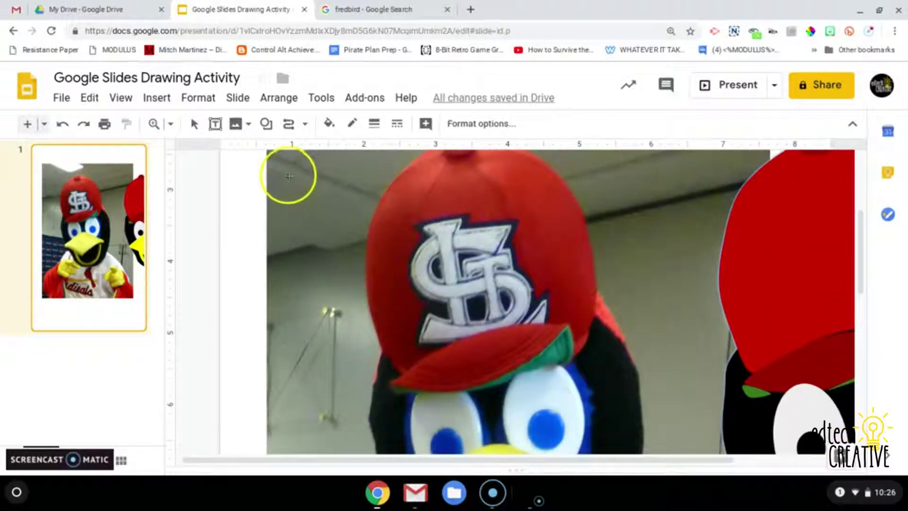
left_click(435, 213)
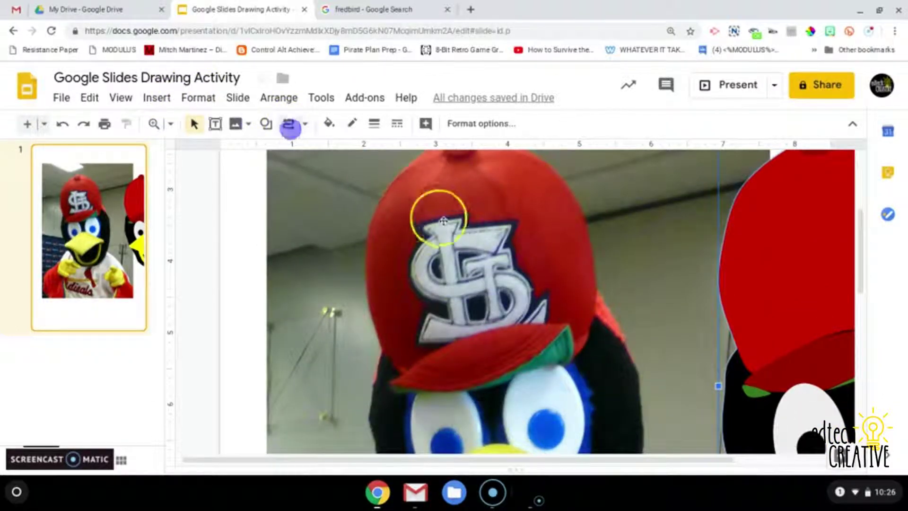
left_click(289, 125)
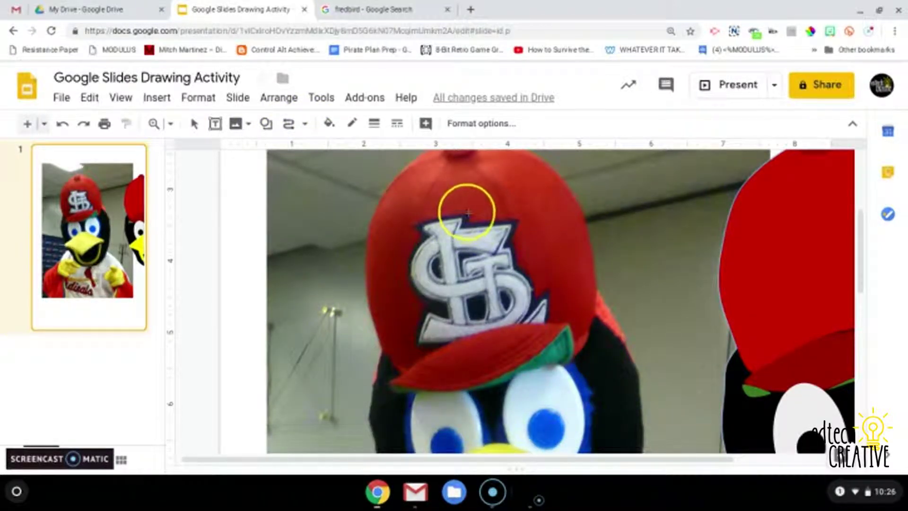
left_click(410, 222)
left_click(420, 235)
left_click(409, 249)
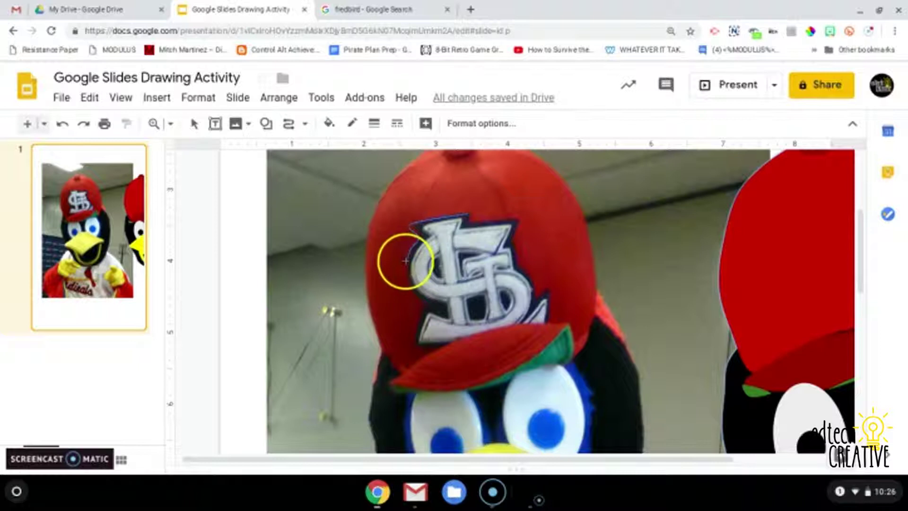
left_click(404, 270)
left_click(408, 283)
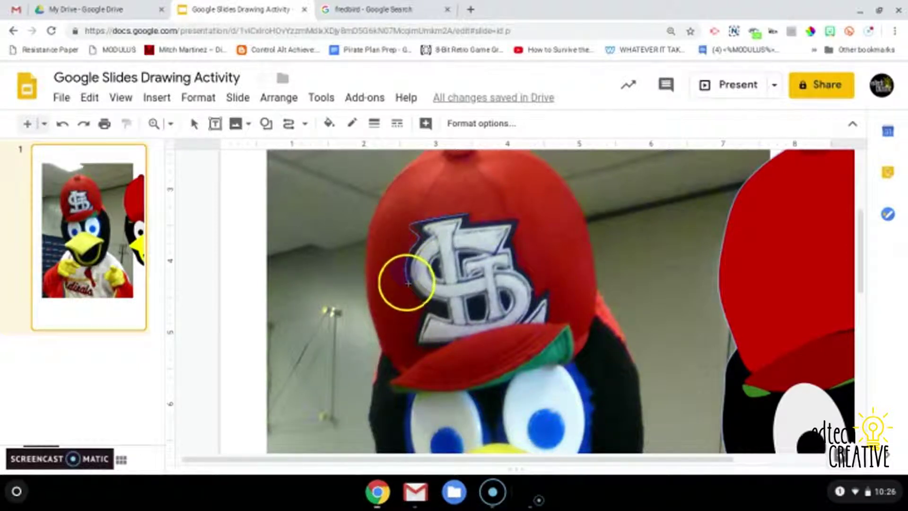
left_click(412, 290)
left_click(417, 298)
left_click(427, 306)
left_click(420, 309)
mouse_move(419, 313)
left_mouse_down()
mouse_move(414, 344)
mouse_move(471, 349)
mouse_move(552, 328)
mouse_move(551, 291)
left_mouse_up()
left_click(547, 293)
left_click_drag(536, 295, 518, 244)
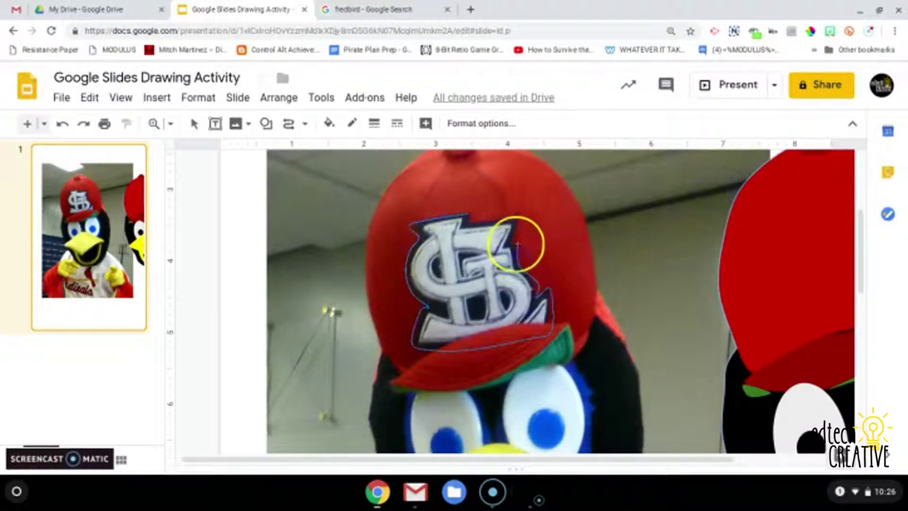
left_click(517, 245)
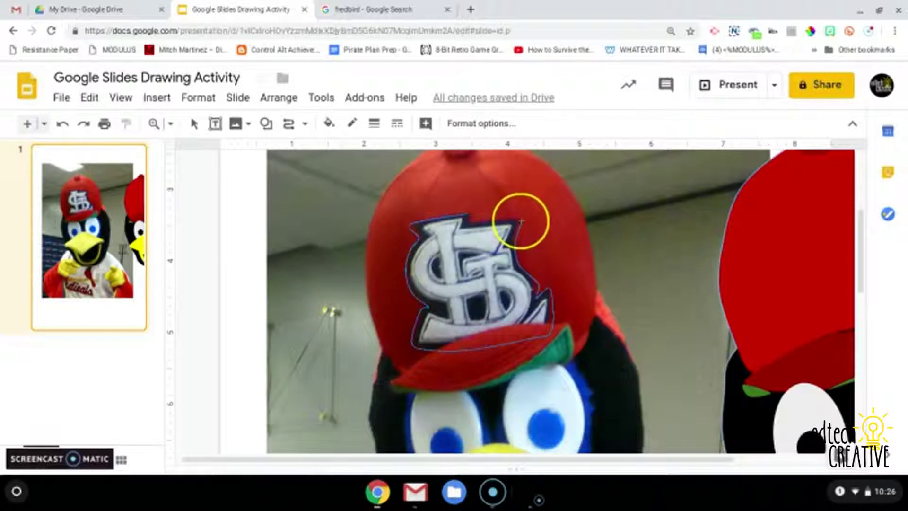
mouse_move(520, 218)
left_mouse_down()
mouse_move(482, 208)
mouse_move(468, 223)
left_mouse_up()
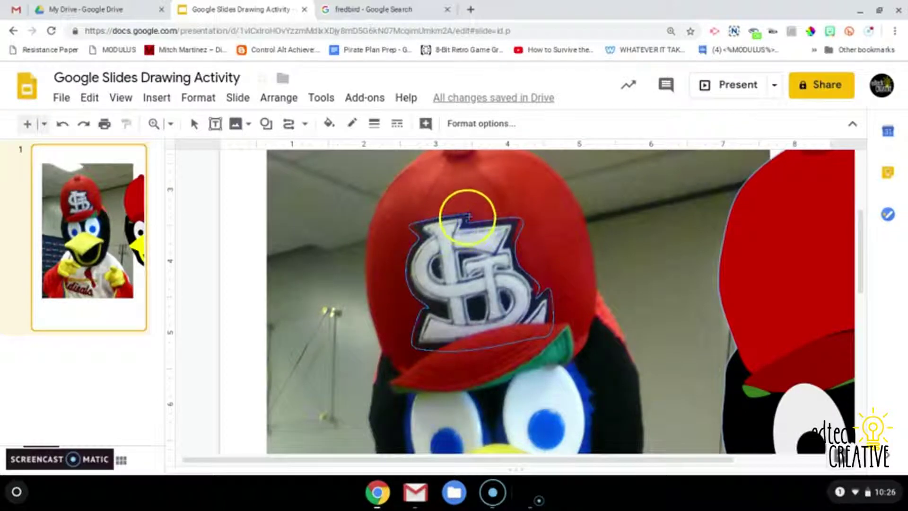
left_click(468, 220)
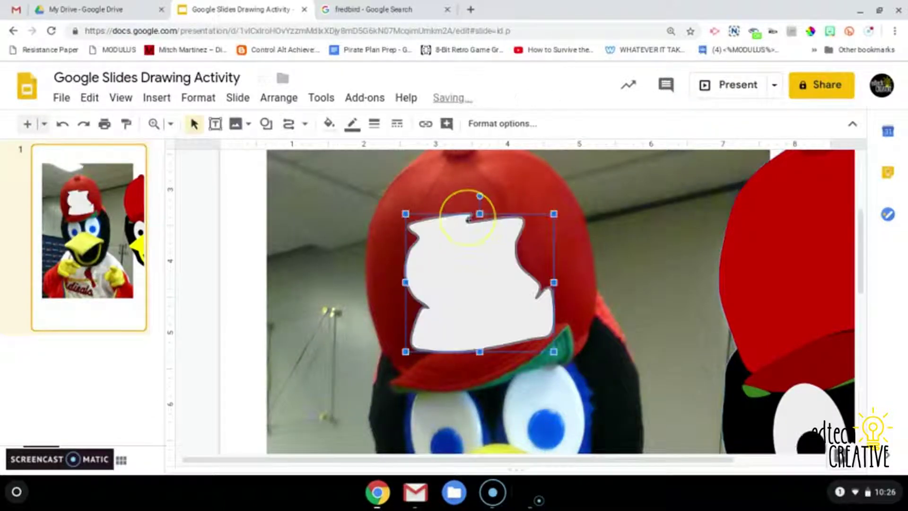
Step: Give the logo background shape a transparent border and a dark navy blue fill
left_click(330, 124)
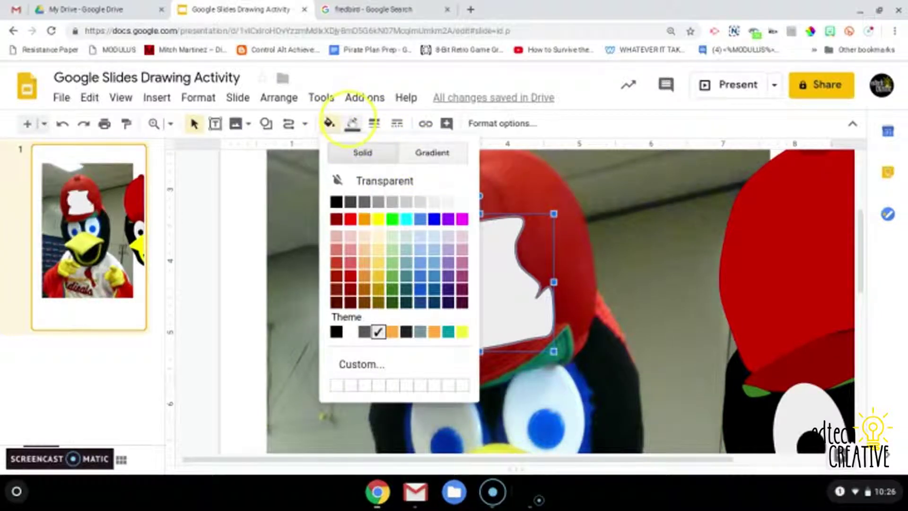
left_click(352, 123)
left_click(372, 152)
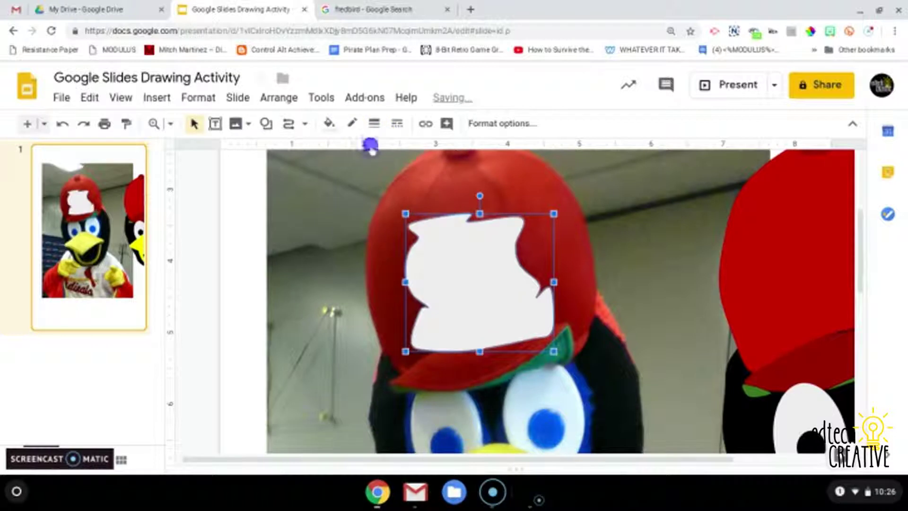
left_click(328, 124)
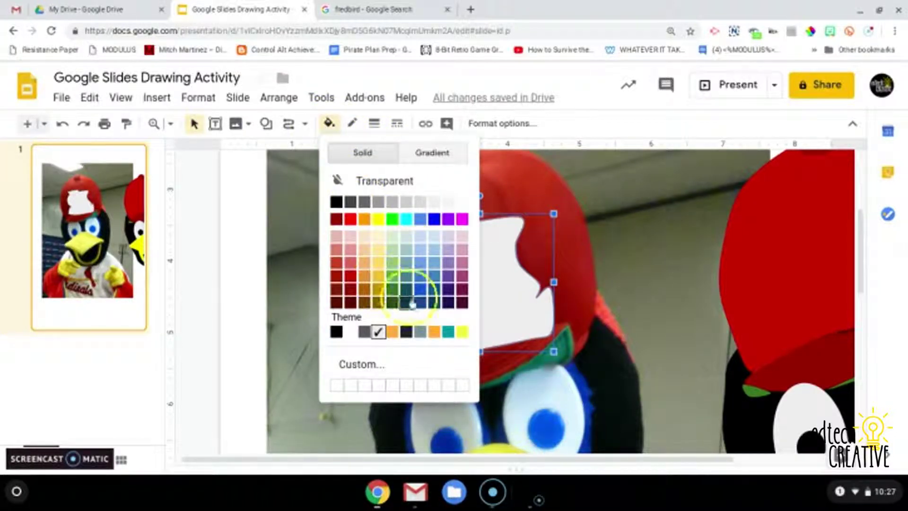
left_click(434, 303)
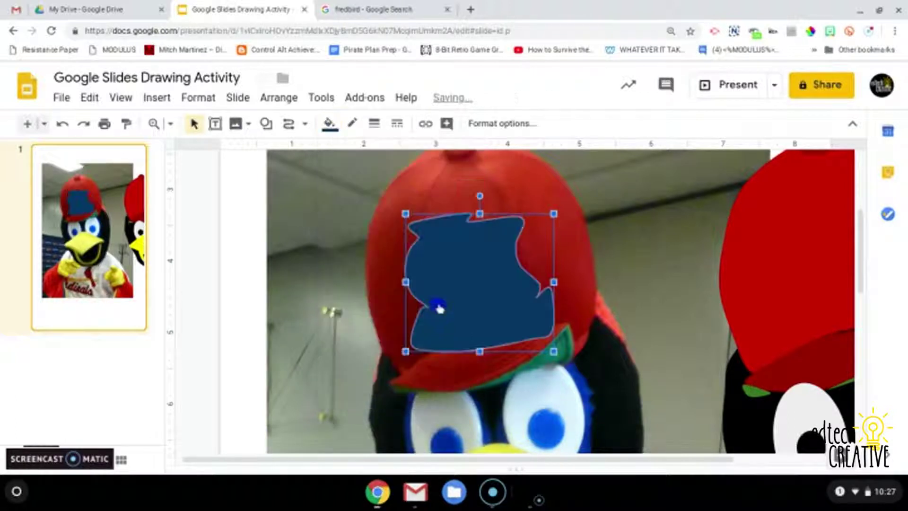
Step: Move the navy logo background shape off the photo onto the front of the drawn red cap
left_click_drag(439, 307, 450, 308)
key("Right")
key("Right")
key("Right")
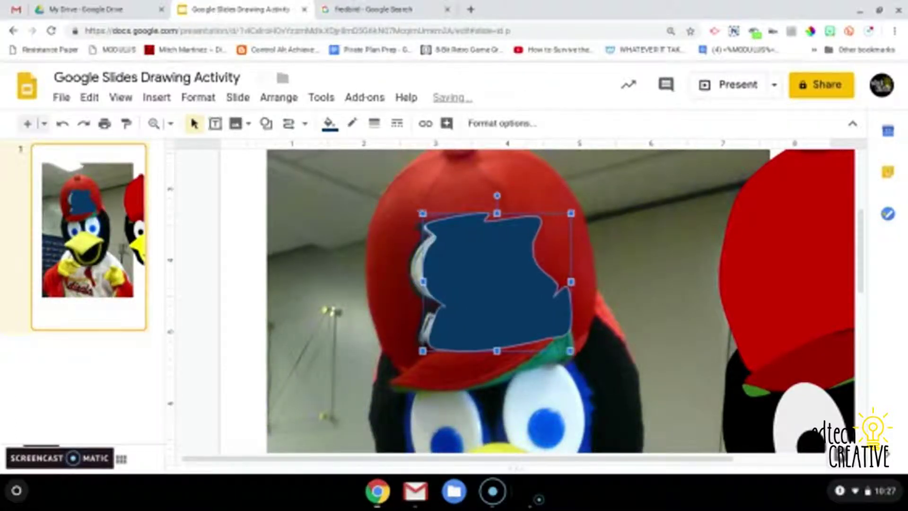
left_click_drag(518, 298, 851, 305)
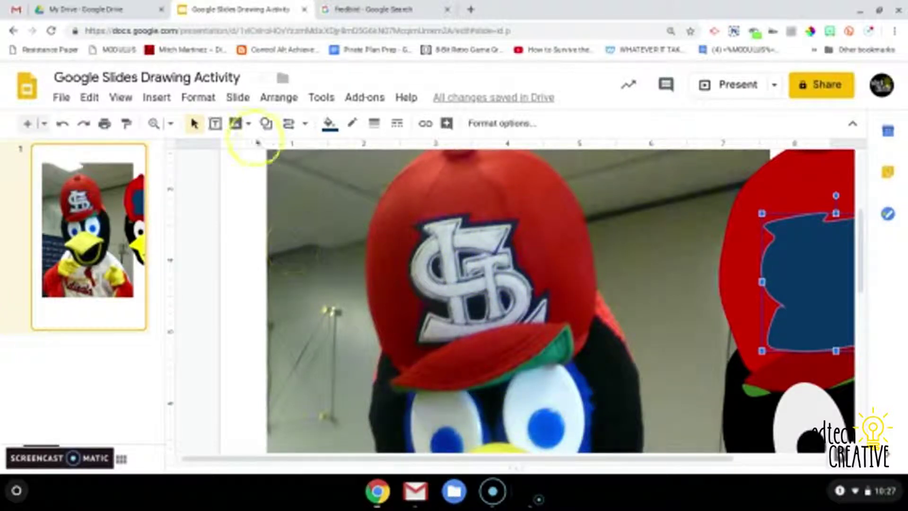
Step: Trace the letter S of the cap logo in the photo as a closed curve shape
left_click(289, 123)
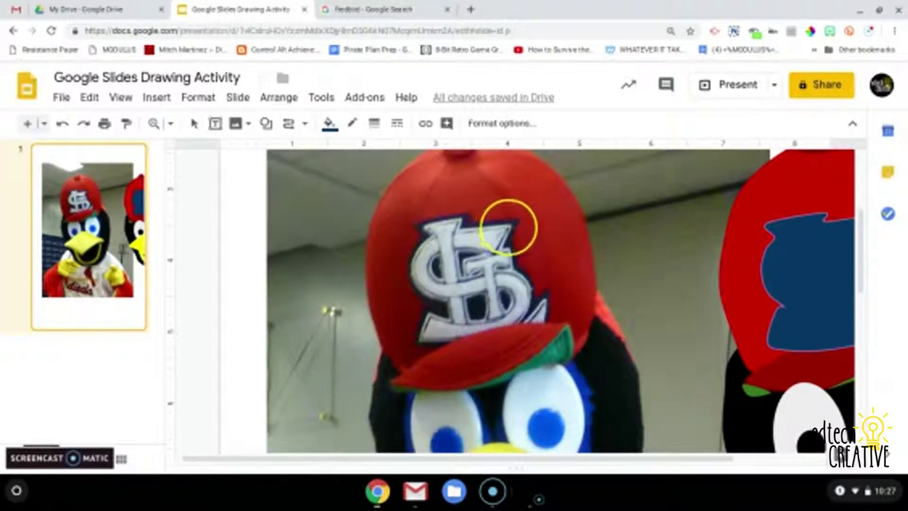
mouse_move(507, 226)
left_mouse_down()
mouse_move(422, 238)
mouse_move(422, 292)
mouse_move(451, 302)
mouse_move(479, 292)
left_mouse_up()
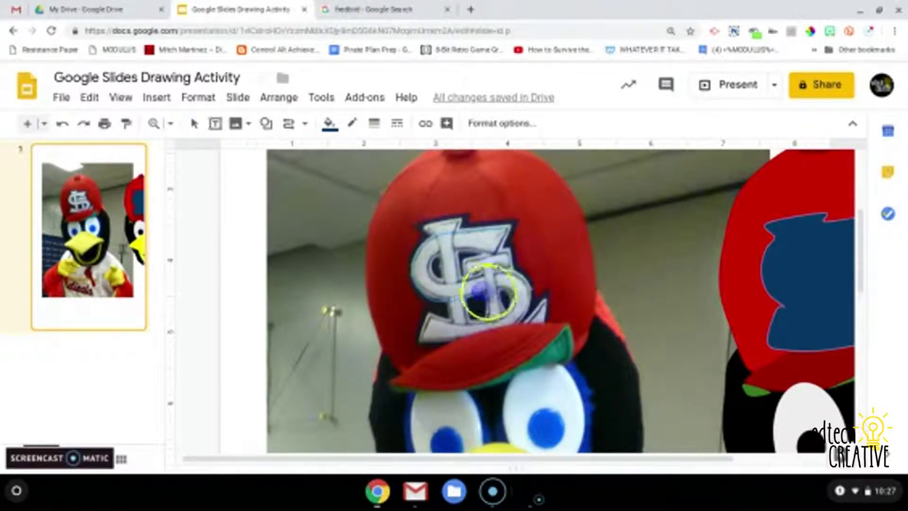
left_click(504, 290)
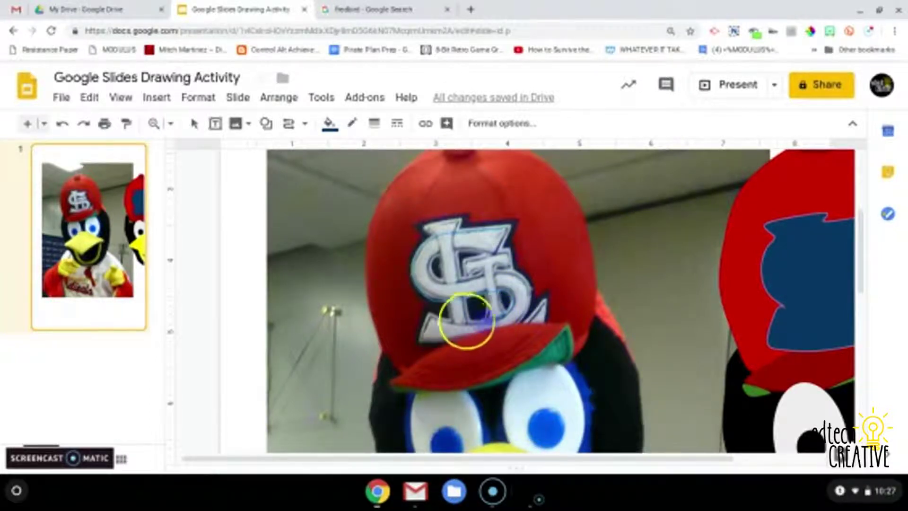
left_click(453, 324)
left_click(427, 314)
left_click(419, 342)
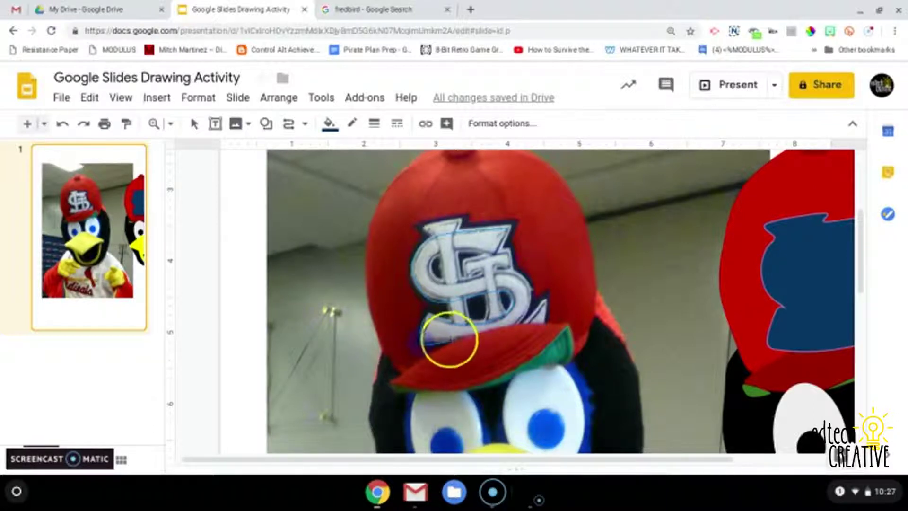
left_click(472, 342)
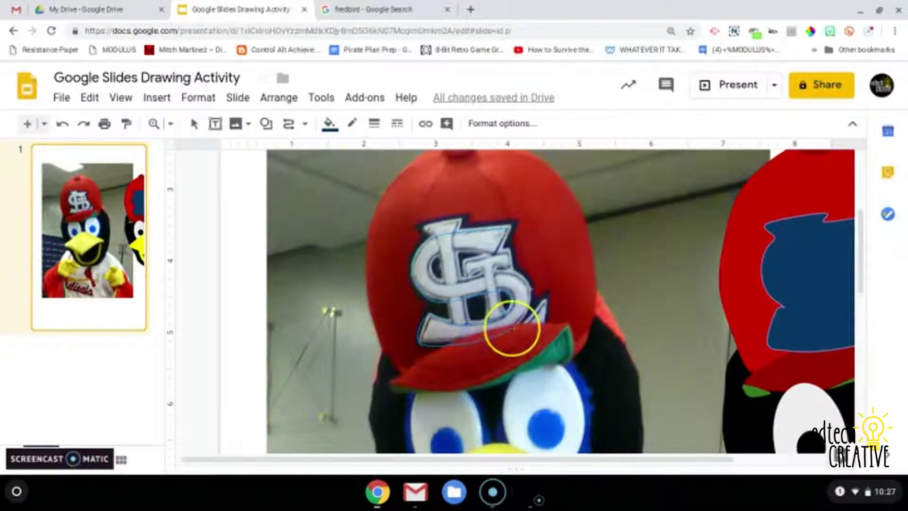
left_click(528, 299)
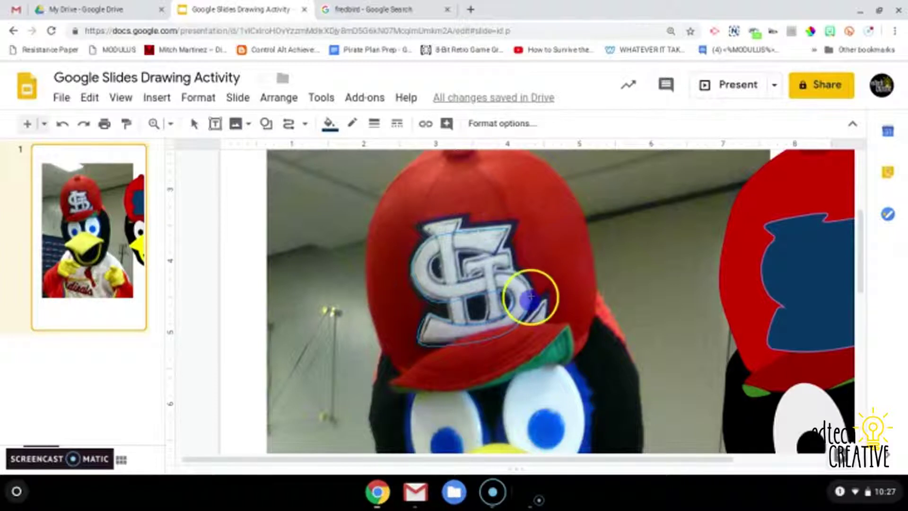
left_click(526, 281)
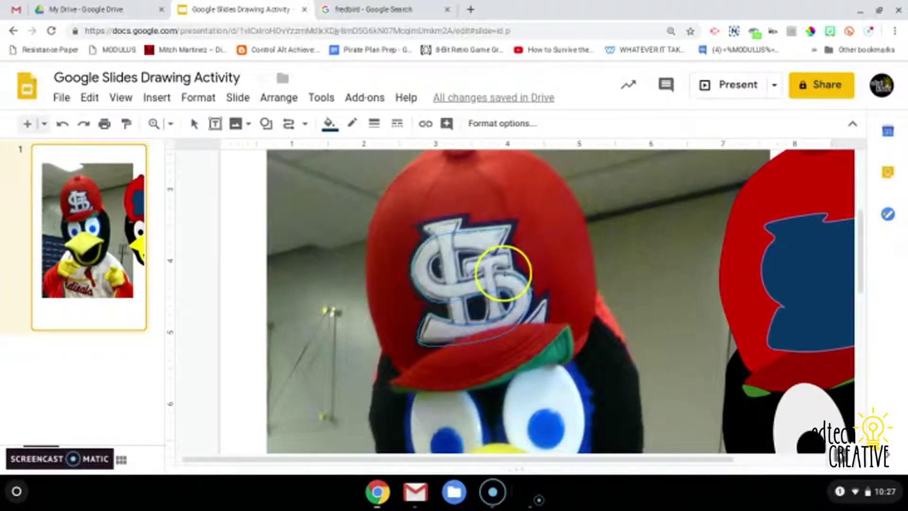
left_click(503, 273)
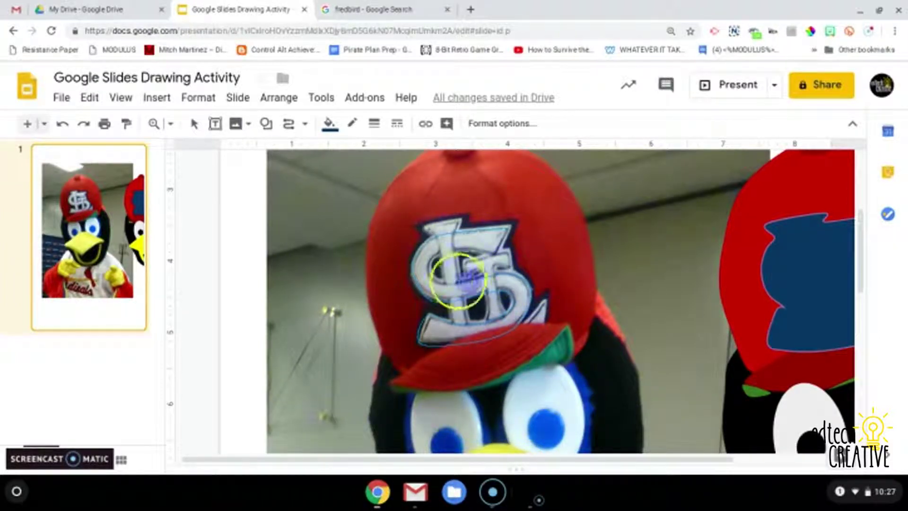
left_click(442, 283)
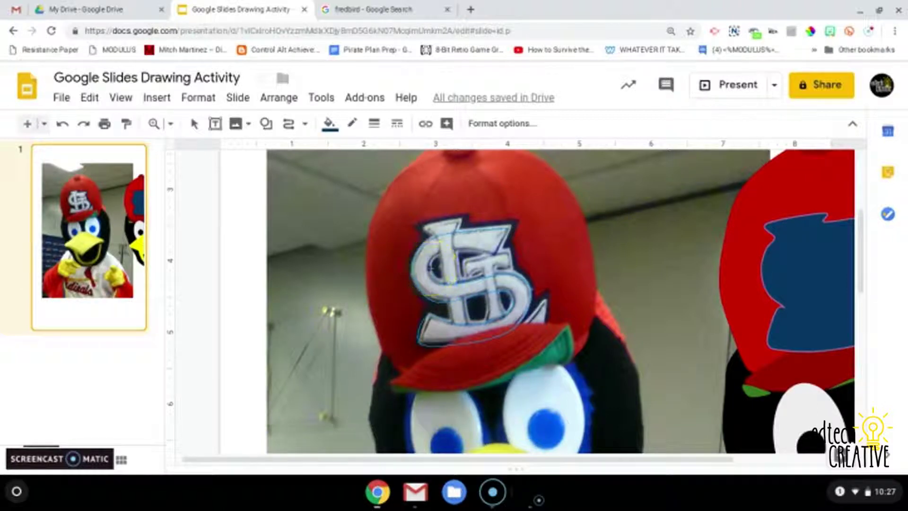
left_click(442, 254)
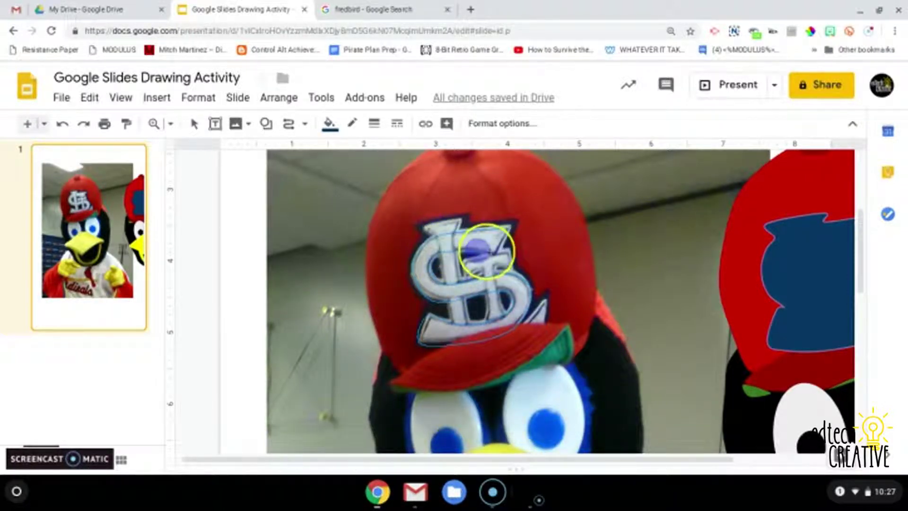
left_click(495, 255)
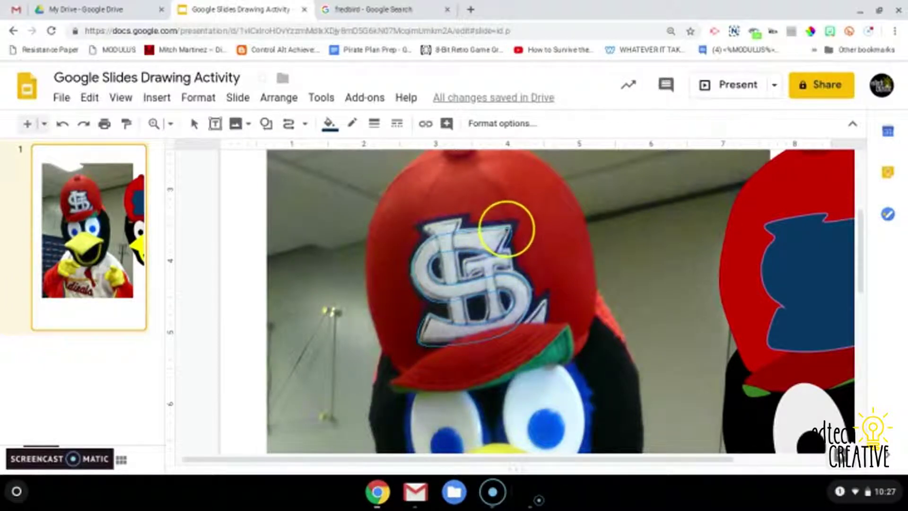
left_click(507, 229)
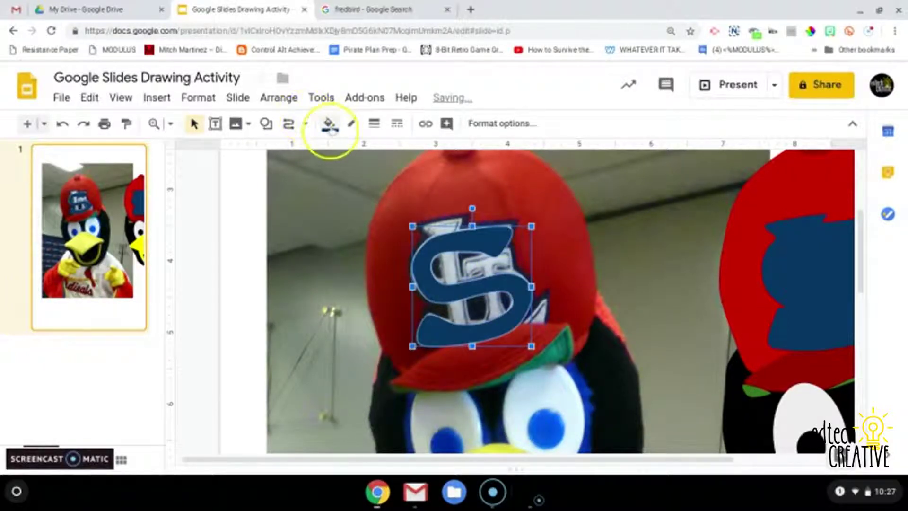
Step: Fill the traced letter S with white and give it a dark navy blue border
left_click(330, 125)
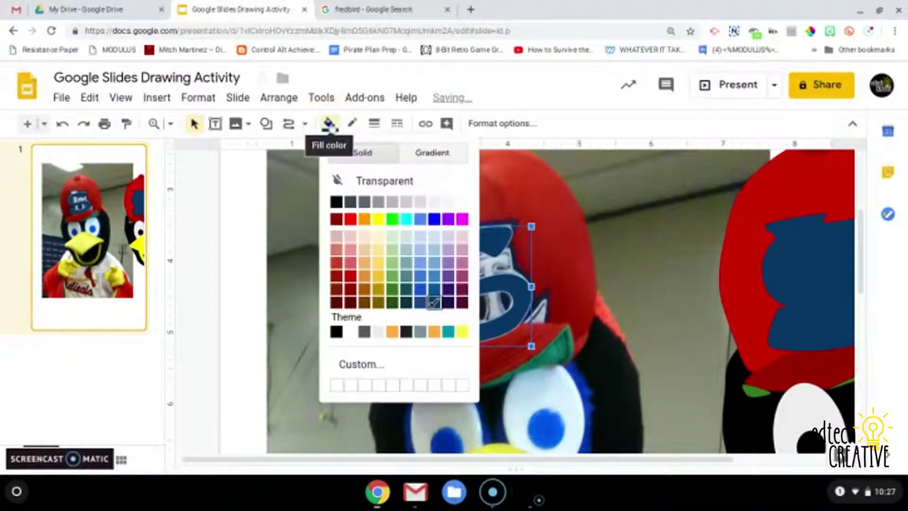
left_click(448, 202)
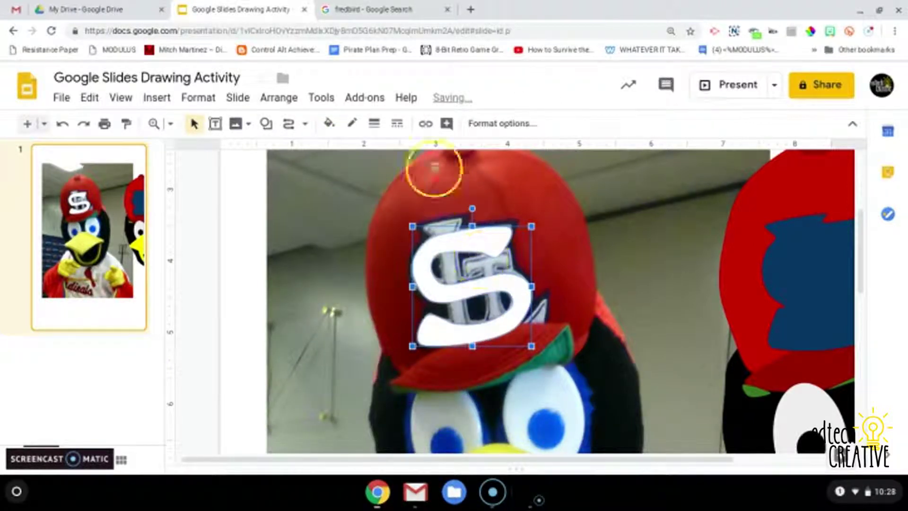
left_click(352, 124)
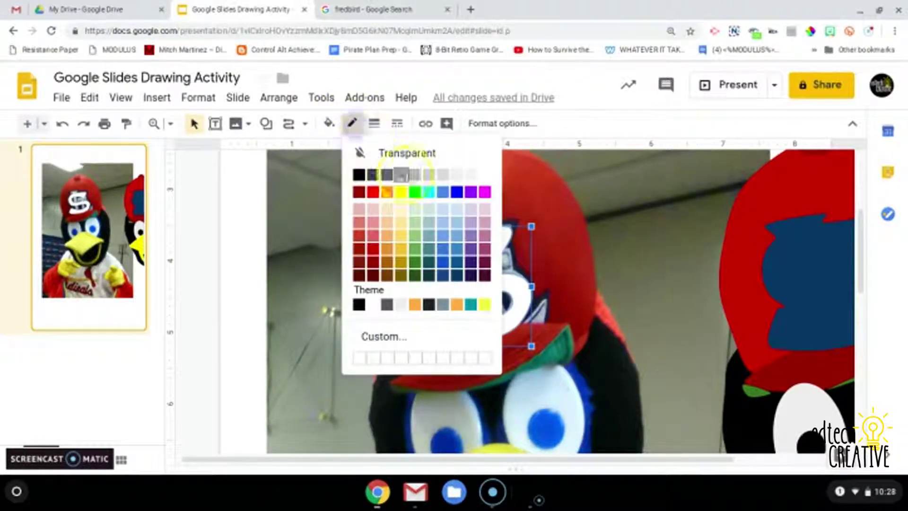
left_click(454, 276)
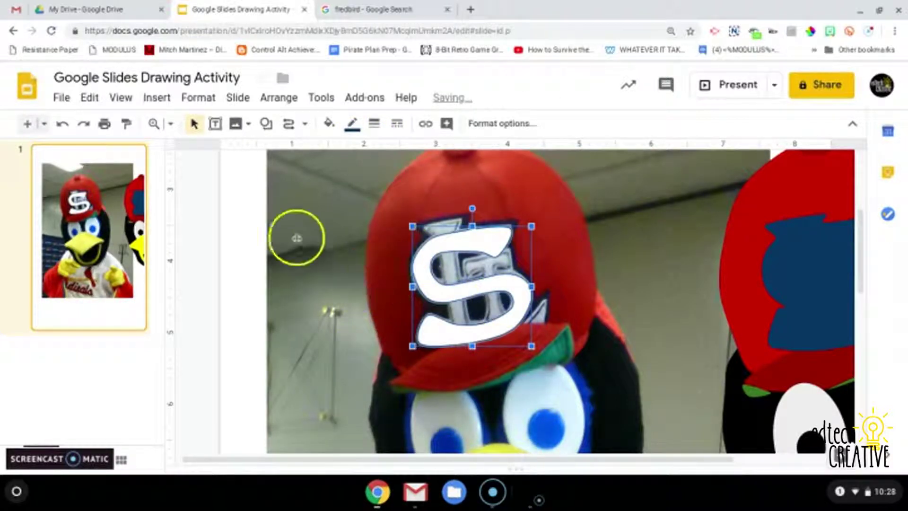
Step: Trace the letter L of the cap logo in the photo as a closed curve shape
left_click(312, 201)
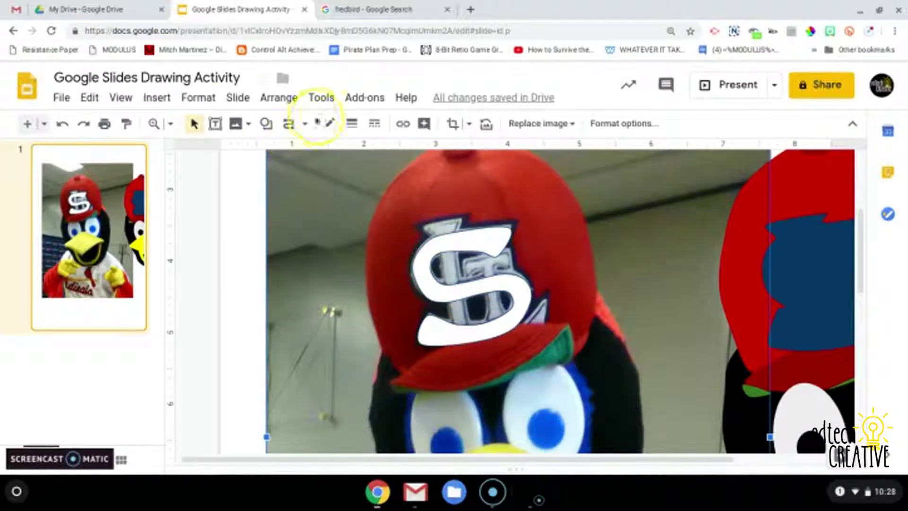
left_click(289, 124)
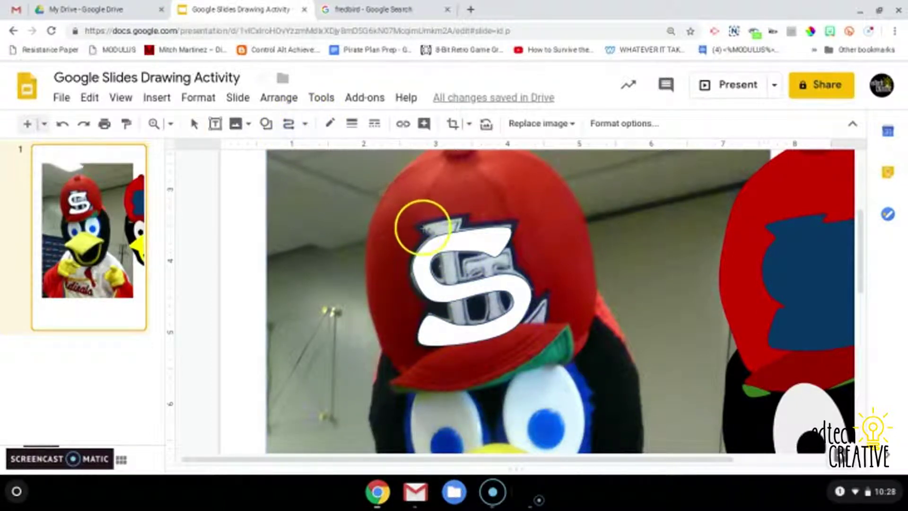
mouse_move(436, 238)
left_mouse_down()
mouse_move(449, 262)
mouse_move(442, 275)
mouse_move(455, 346)
mouse_move(528, 346)
mouse_move(540, 325)
mouse_move(469, 324)
left_mouse_up()
left_click(468, 324)
left_click_drag(455, 254, 452, 242)
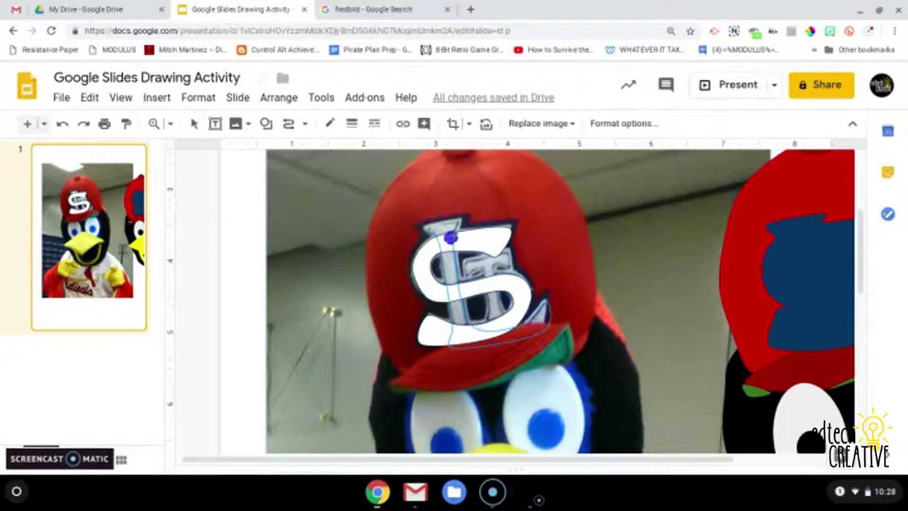
left_click(459, 221)
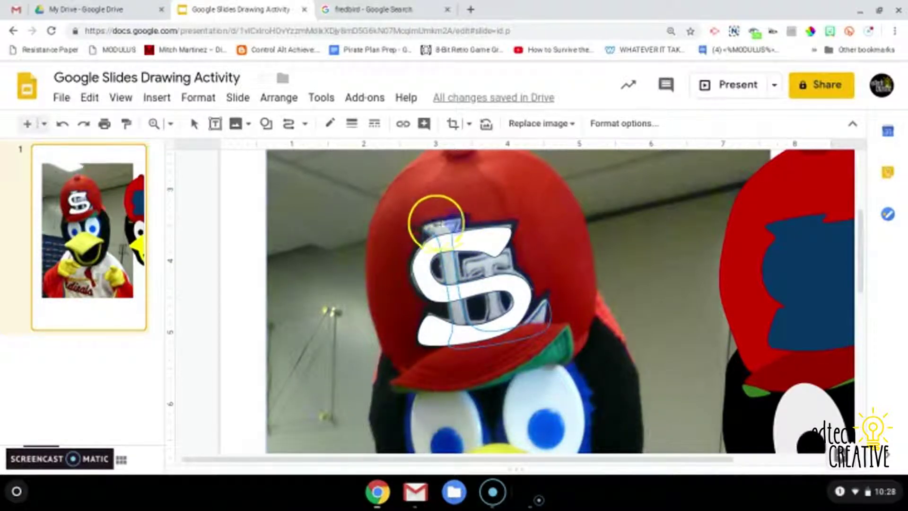
left_click(423, 222)
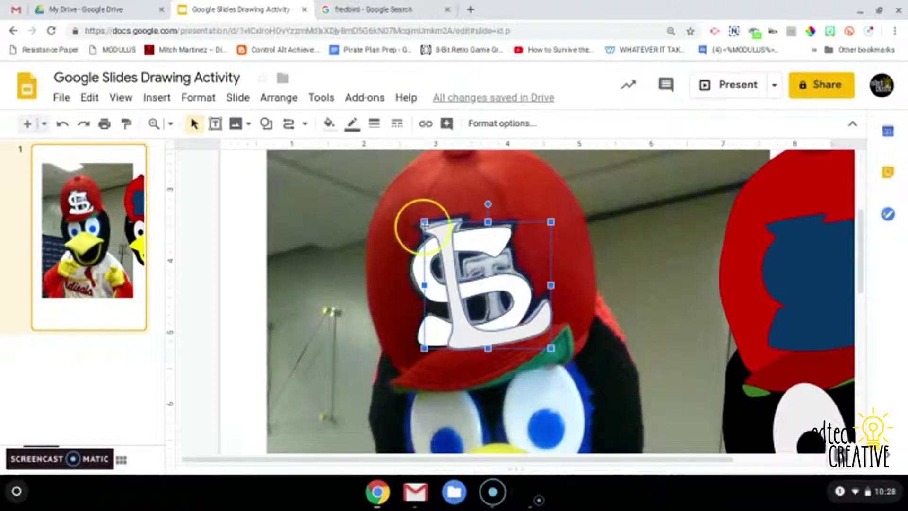
Step: Trace the letter T of the cap logo in the photo as a closed curve shape
left_click(288, 124)
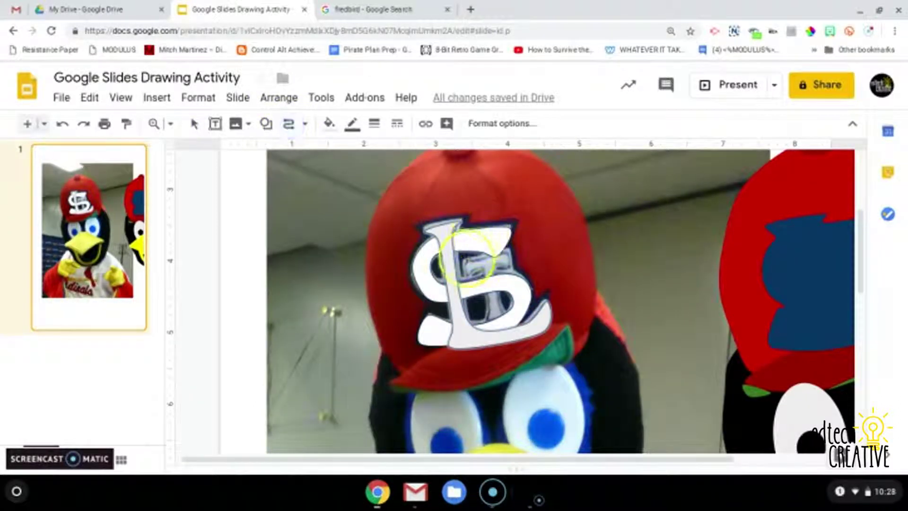
left_click(465, 275)
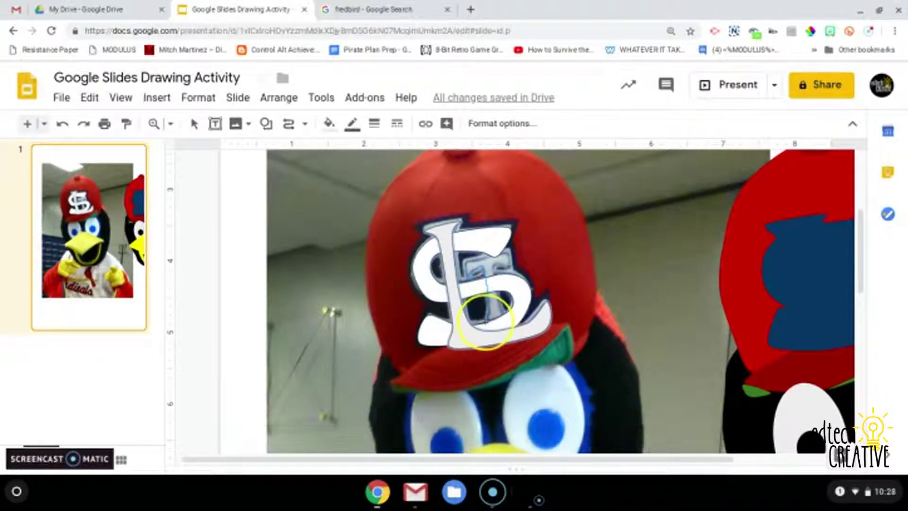
left_click(508, 319)
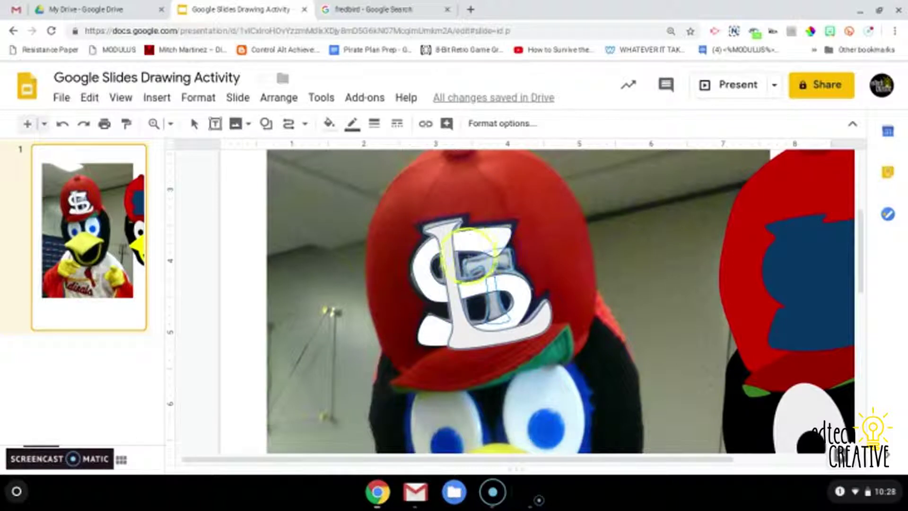
left_click(461, 258)
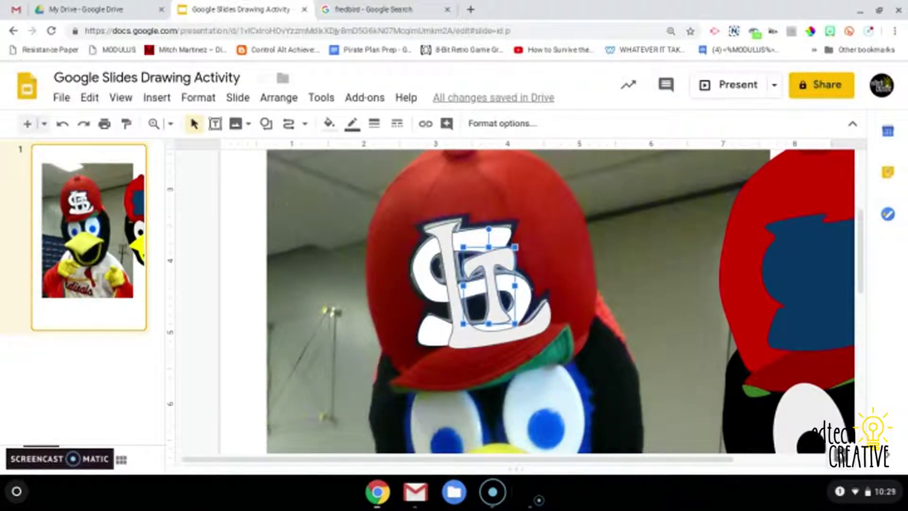
Step: Fill the traced letters L and T with white and send both behind the letter S
left_click(243, 185)
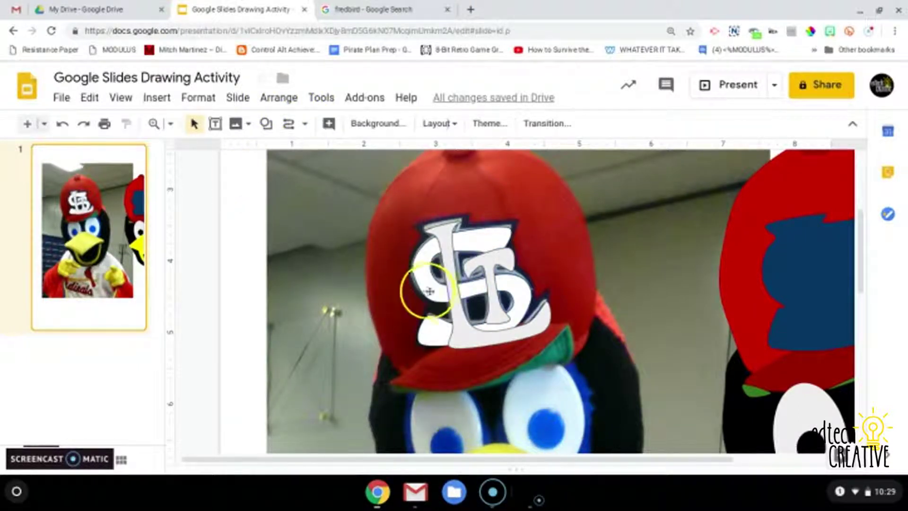
left_click(453, 296)
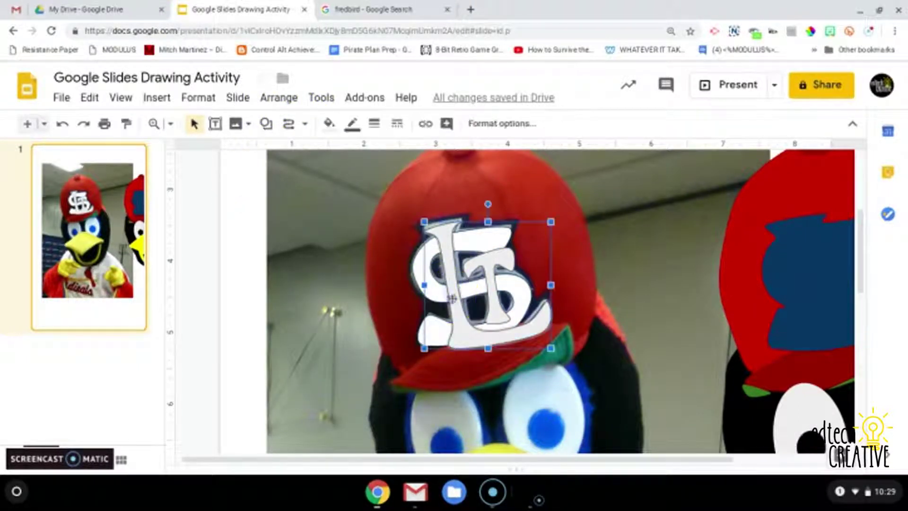
left_click(329, 124)
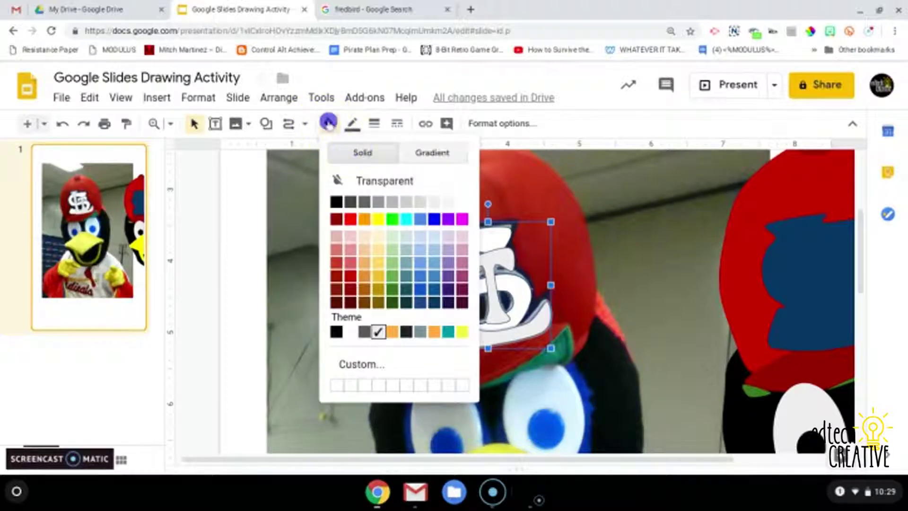
left_click(462, 202)
left_click(484, 261)
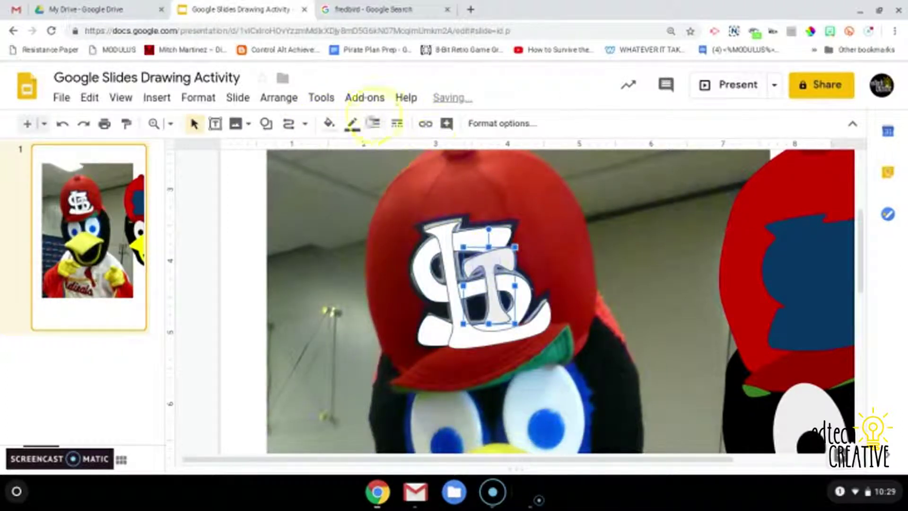
left_click(329, 123)
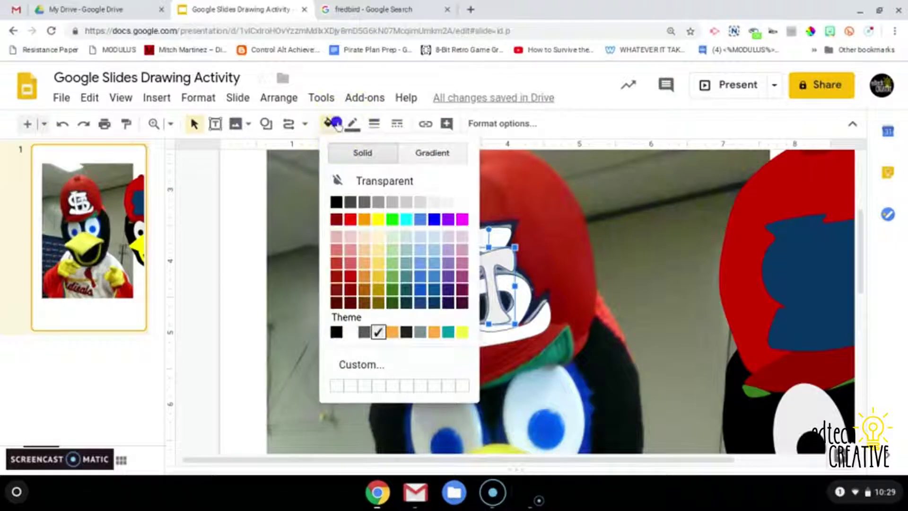
left_click(461, 203)
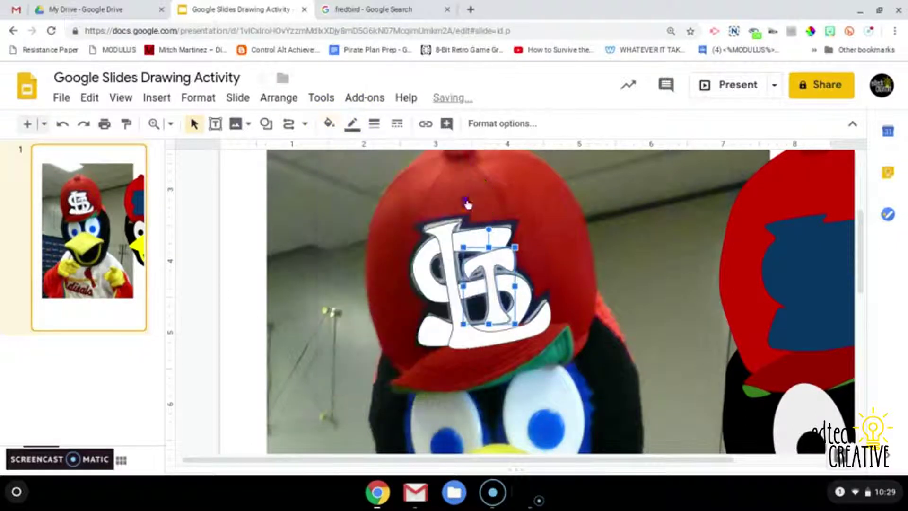
left_click(447, 262)
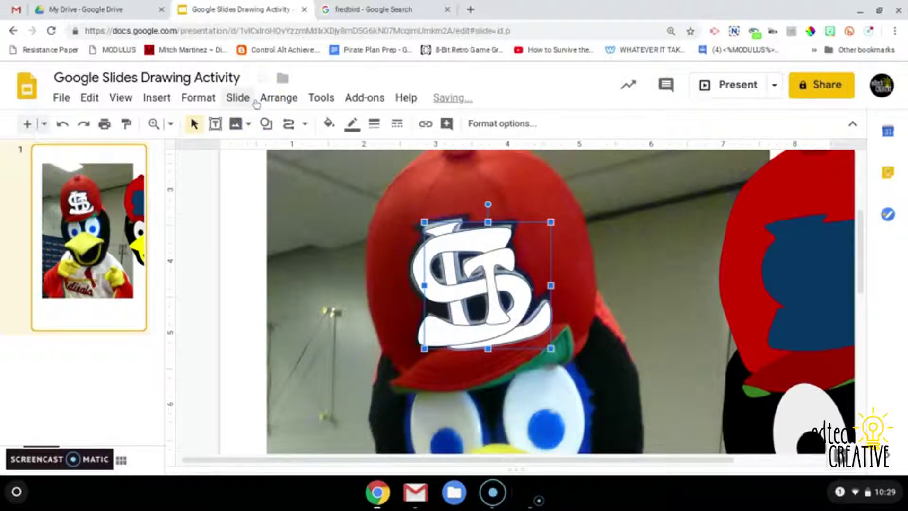
left_click(507, 261)
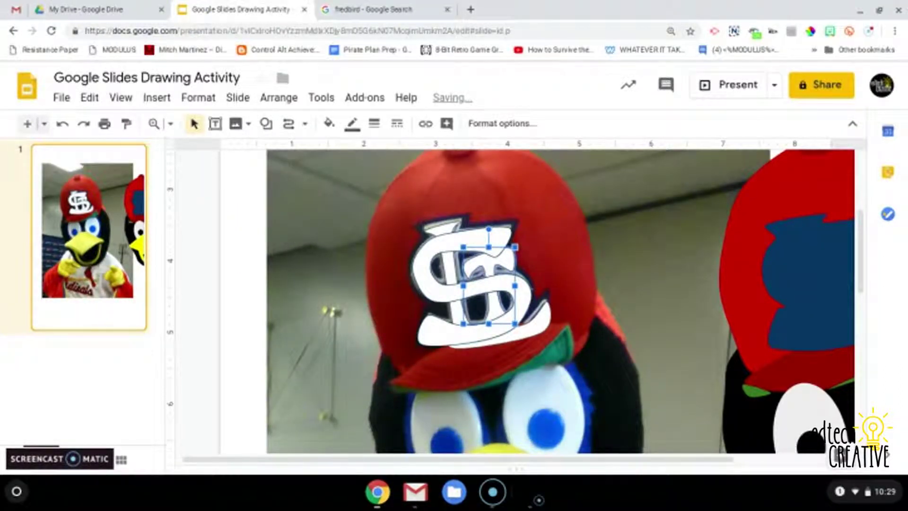
Step: Move the traced S, L and T together off the photo onto the navy logo background of the drawn cap
left_click(442, 229)
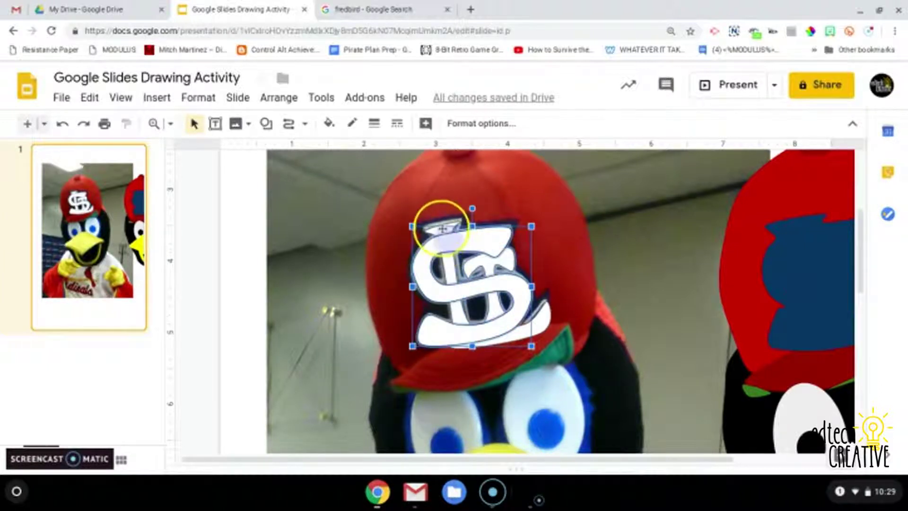
left_click(441, 229)
left_click(467, 238)
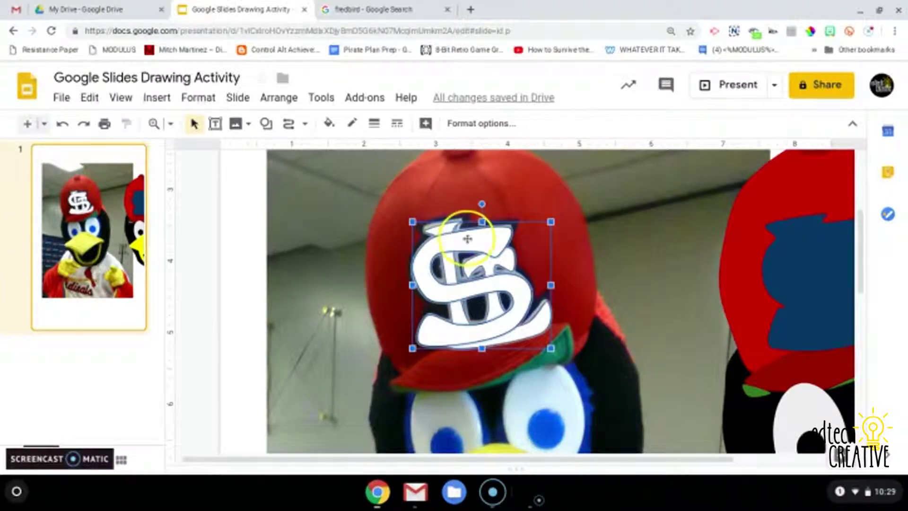
left_click_drag(480, 237, 804, 241)
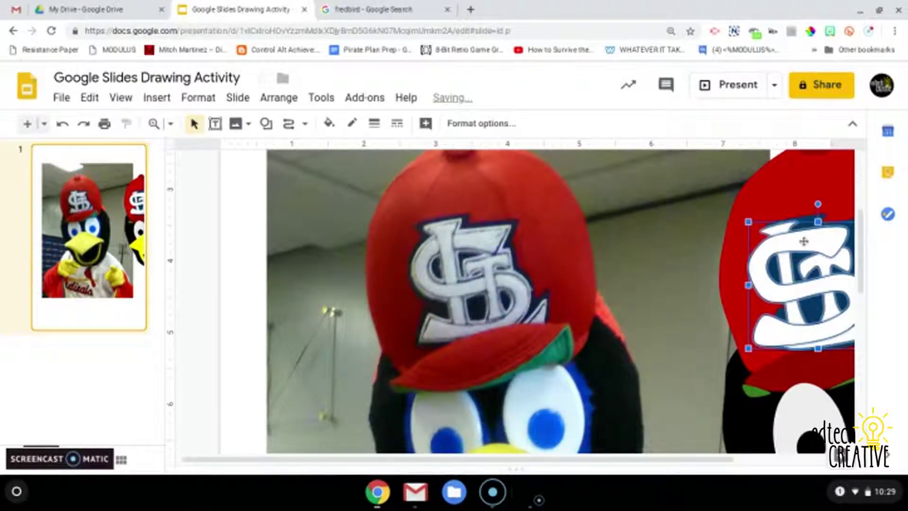
left_click_drag(719, 456, 780, 468)
left_click_drag(730, 281, 760, 277)
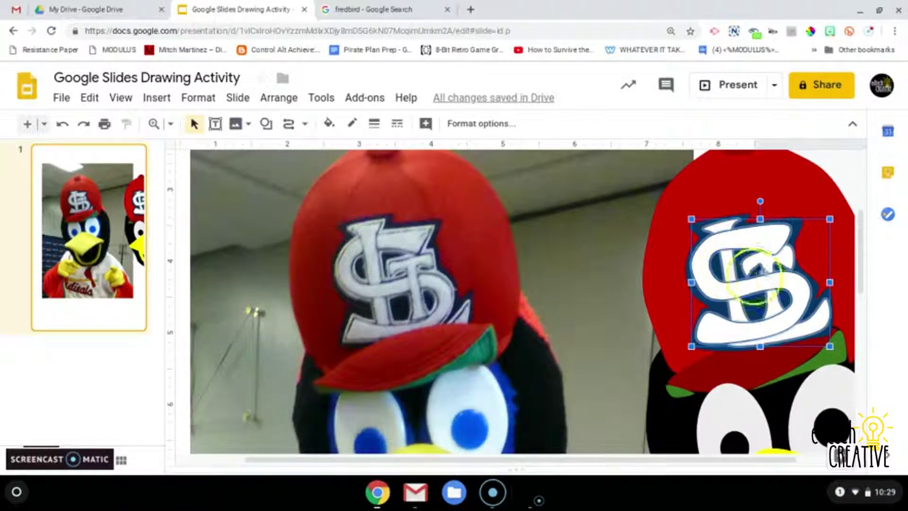
Step: Bring the letter T of the drawn cap logo forward so it lies in front of the S
left_click(782, 258)
left_click(638, 208)
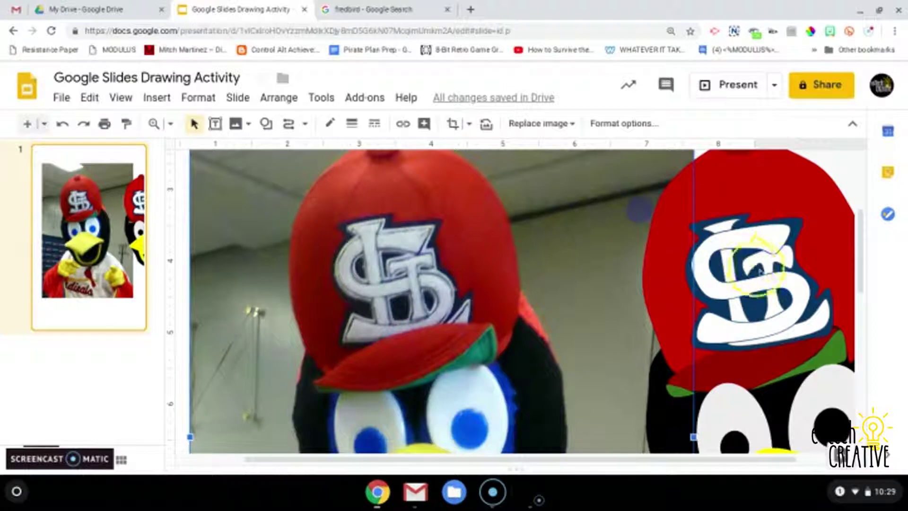
left_click(782, 258)
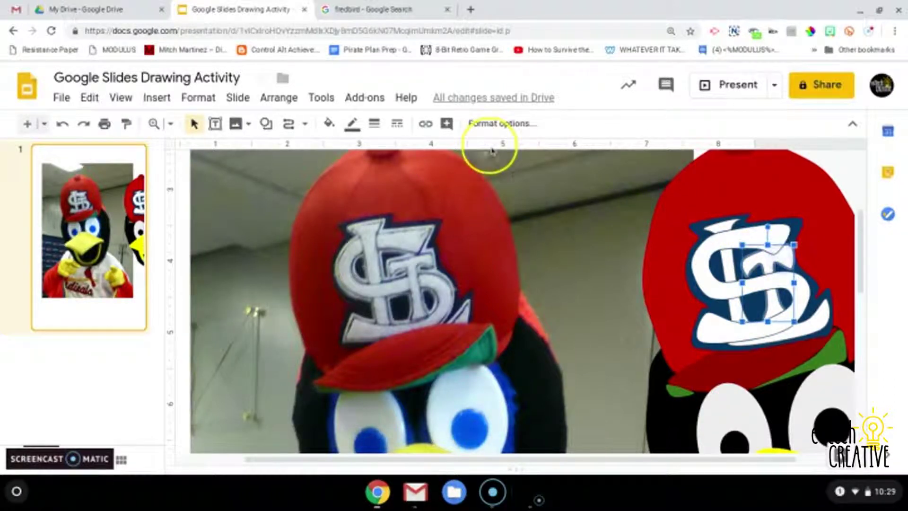
key("ctrl+Up")
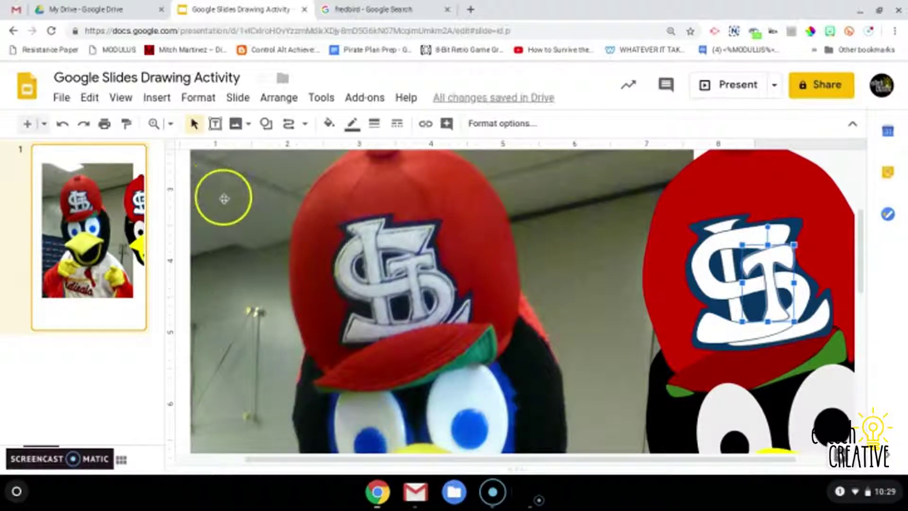
left_click(223, 199)
left_click(389, 197)
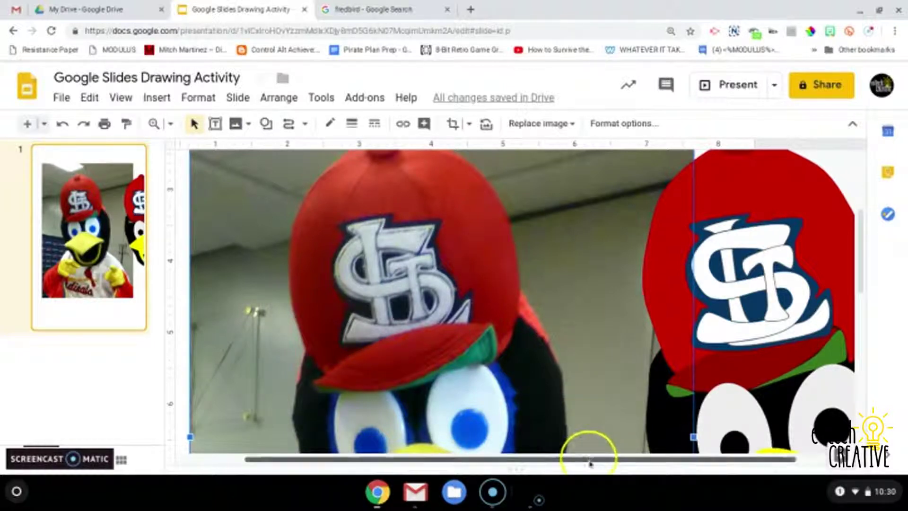
scroll(588, 449, "right", 3)
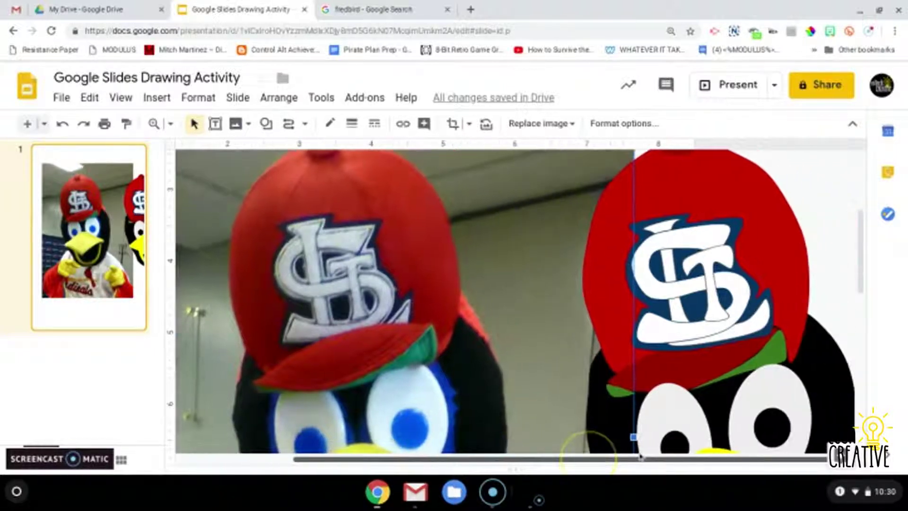
left_click(766, 352)
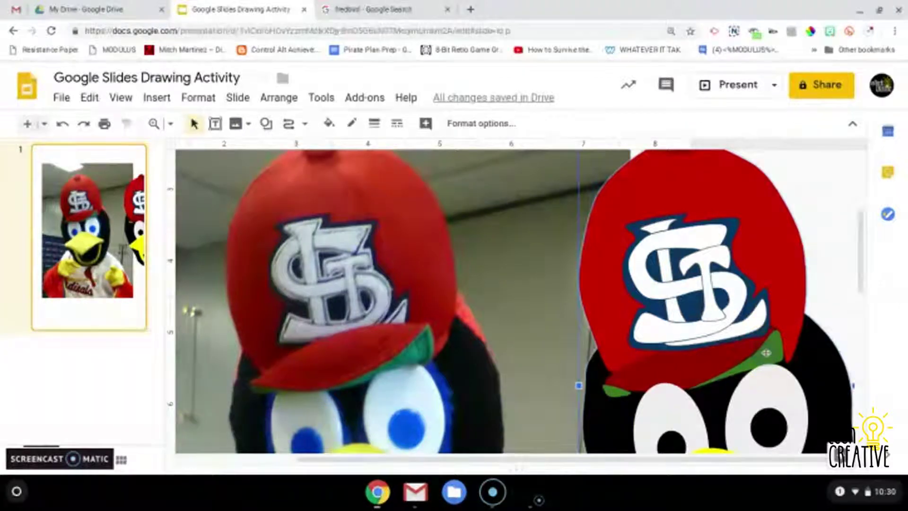
left_click(763, 356)
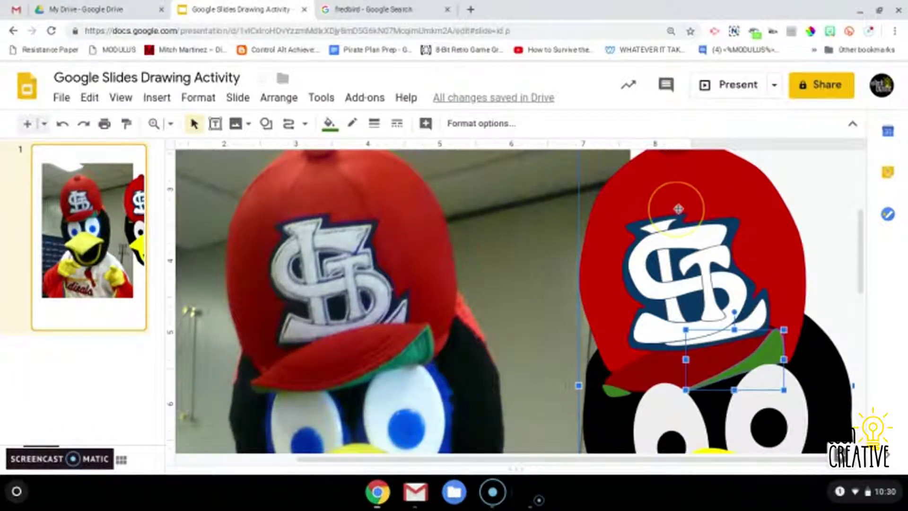
scroll(678, 208, "down", 1)
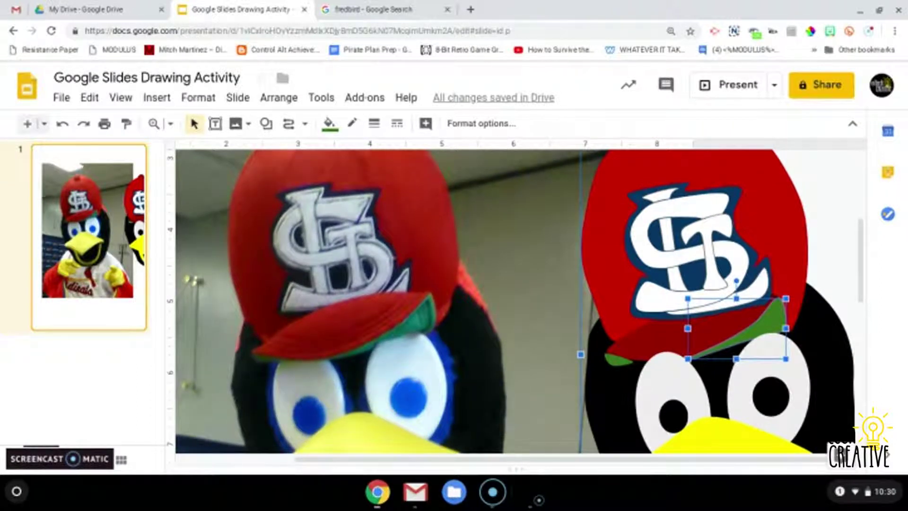
Step: Reduce the browser zoom to 100% and fit the whole slide in view
left_click(895, 31)
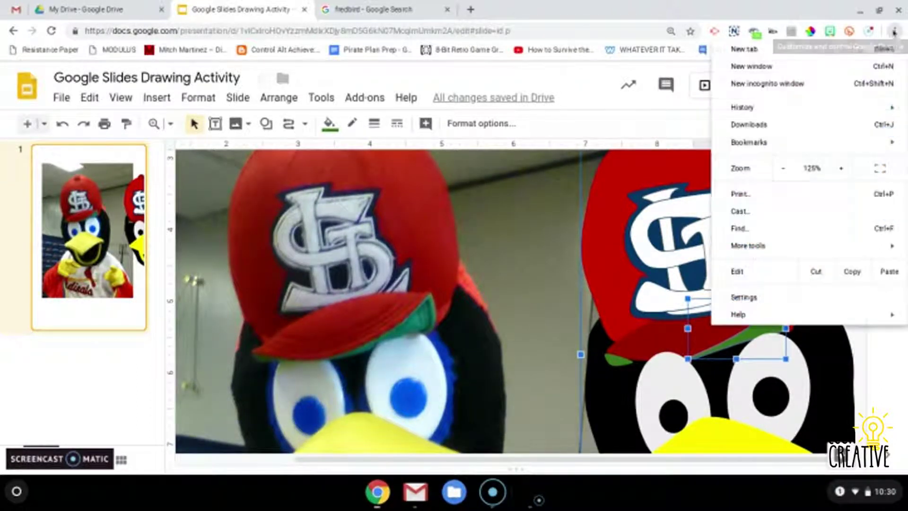
key("ctrl+minus")
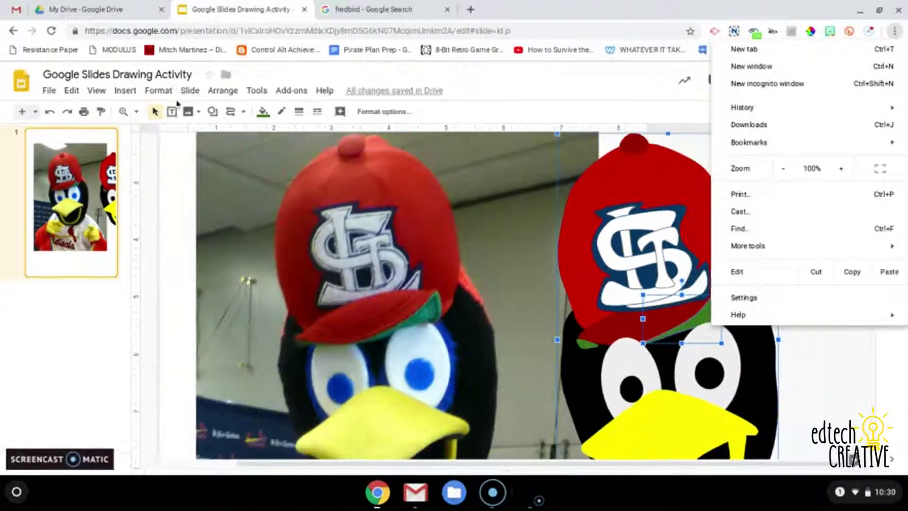
left_click(136, 114)
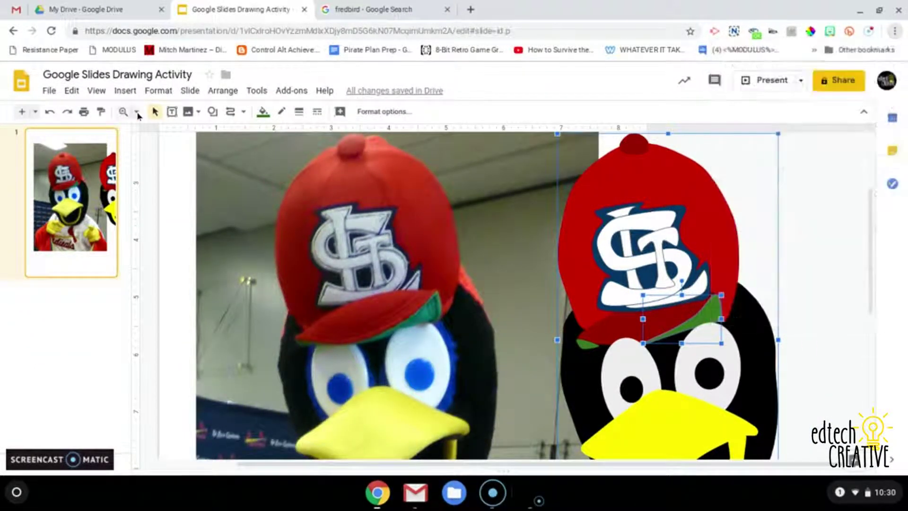
left_click(137, 112)
left_click(155, 136)
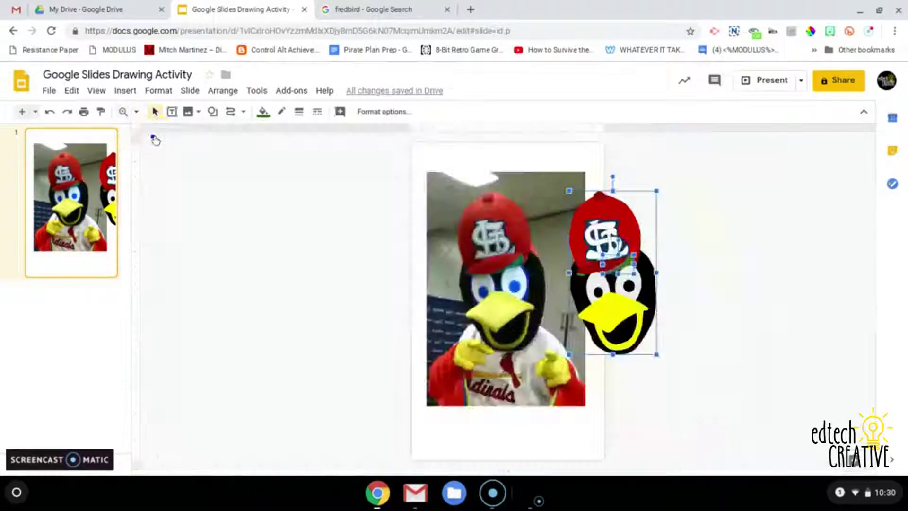
Step: Move the mascot photo off the slide onto the empty canvas beside it, leaving the drawn head in place
left_click(410, 286)
left_click(675, 459)
left_click(500, 285)
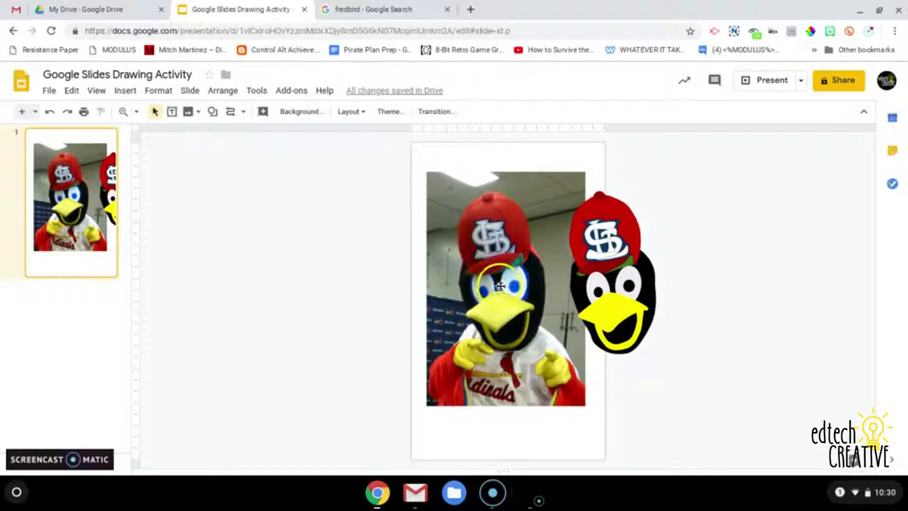
left_click(499, 288)
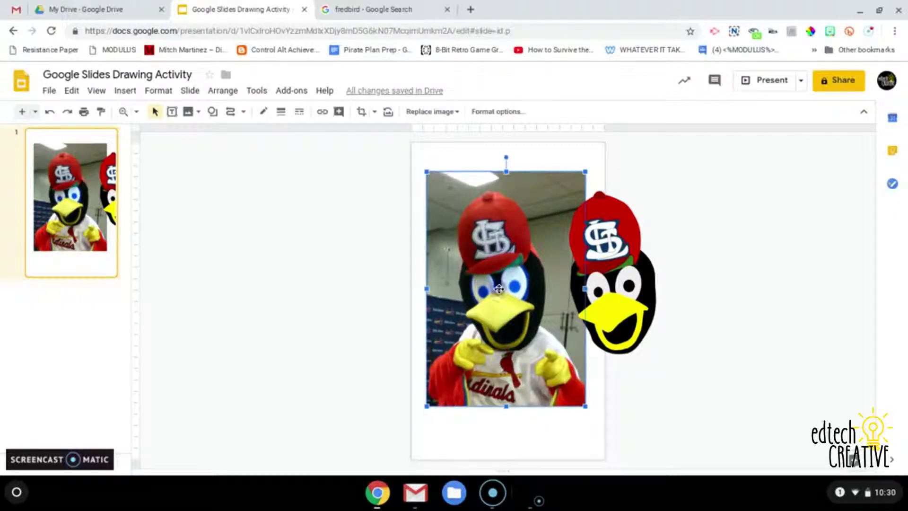
left_click_drag(500, 290, 261, 302)
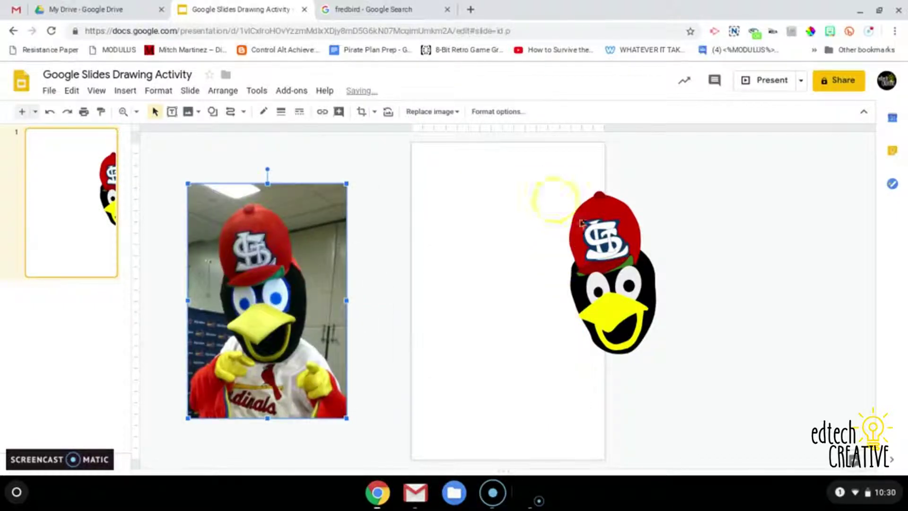
Step: Group all shapes of the drawn head, cap and logo and move the group fully onto the slide
left_click_drag(547, 185, 680, 383)
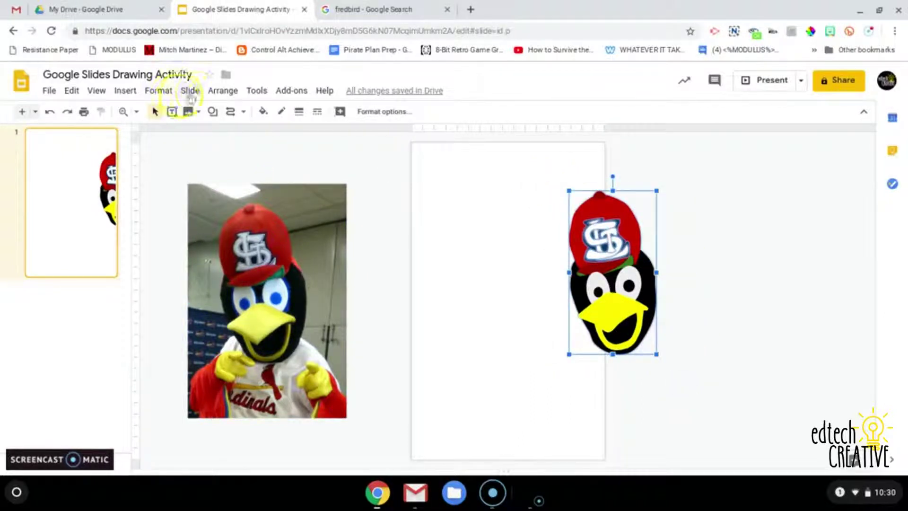
left_click(218, 91)
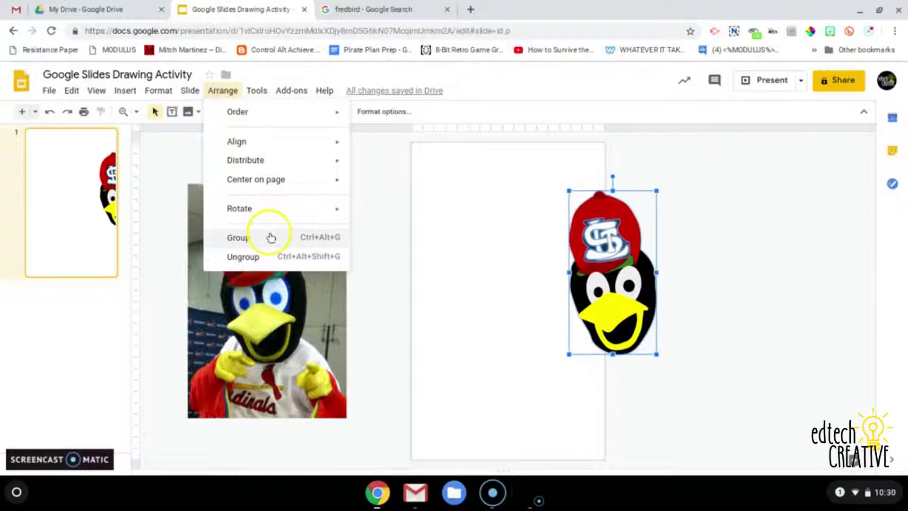
left_click(270, 238)
left_click_drag(598, 264, 494, 252)
Step: Scale the grouped head drawing down to a small size and place it in the slide's upper-left corner
left_click_drag(552, 342, 651, 424)
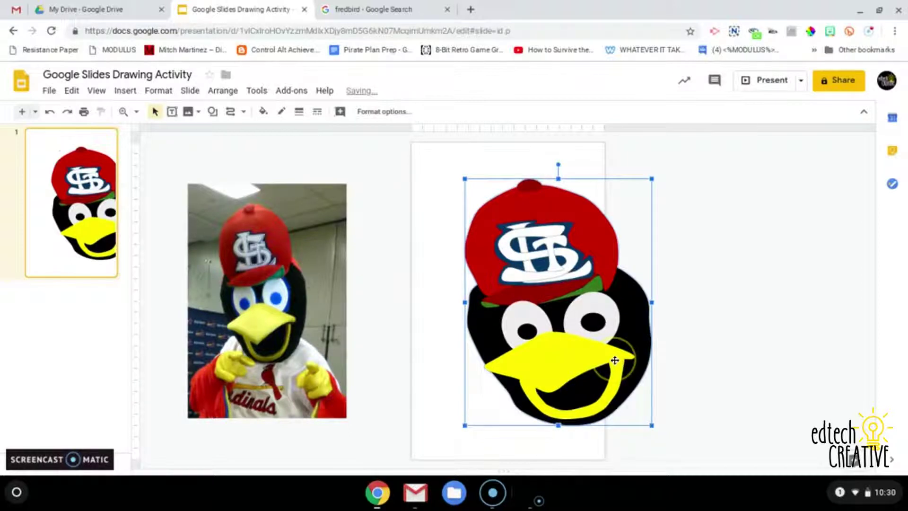
key("ctrl+z")
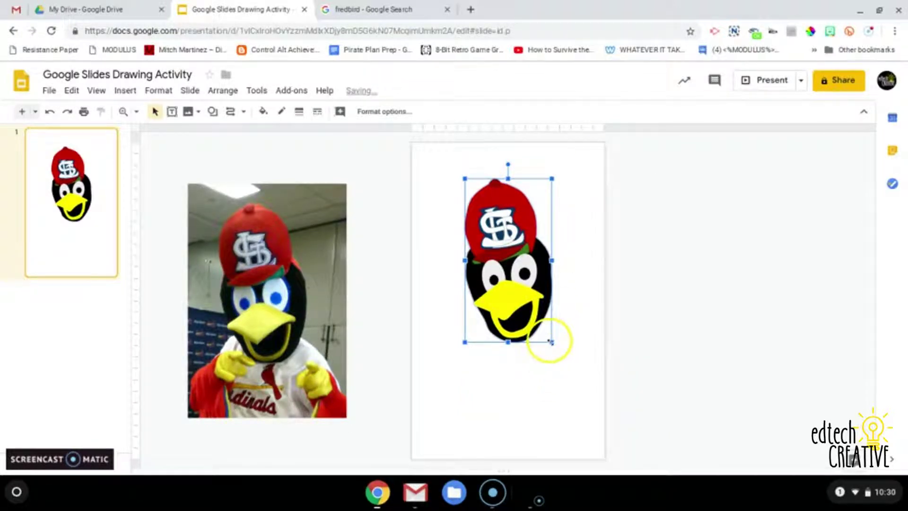
left_click_drag(551, 341, 596, 402)
left_click_drag(580, 337, 554, 336)
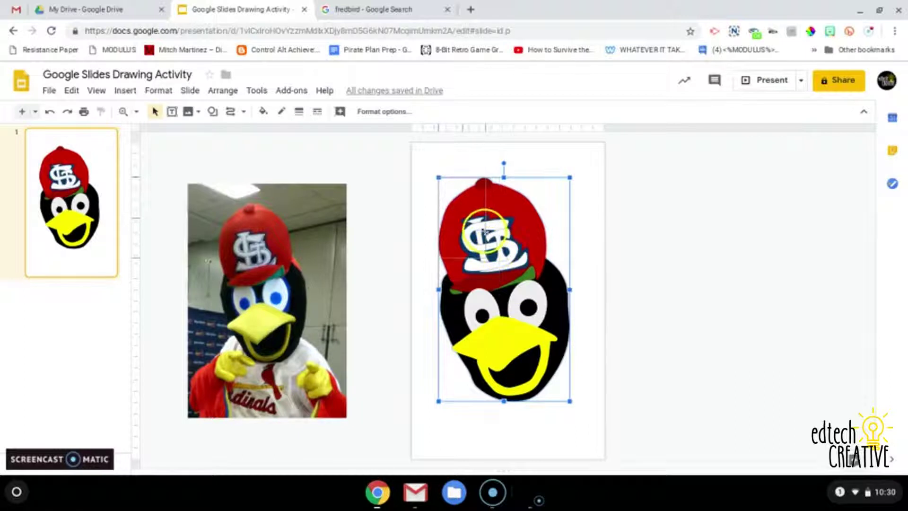
key("ctrl+z")
left_click_drag(471, 223, 453, 200)
left_click(518, 345)
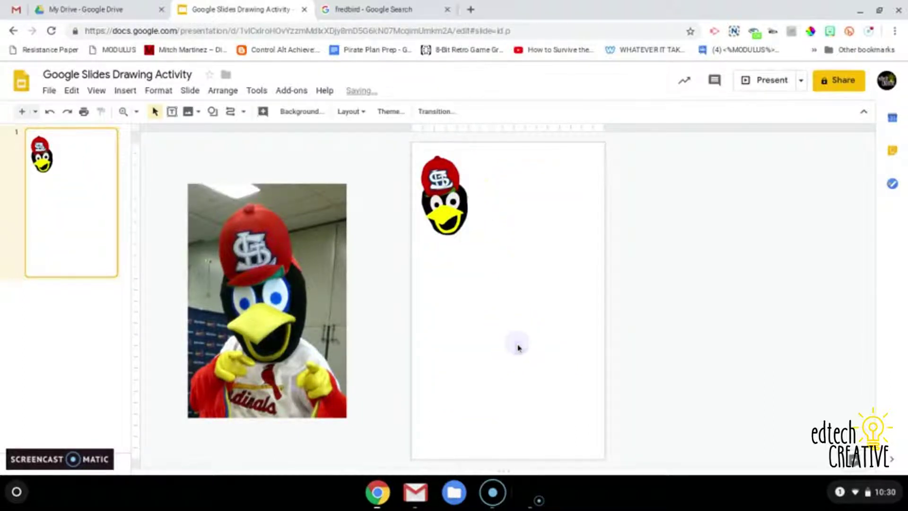
Step: Enlarge the grouped head drawing proportionally from its upper-left corner until it nearly fills the slide
left_click(410, 156)
left_click_drag(410, 148, 595, 407)
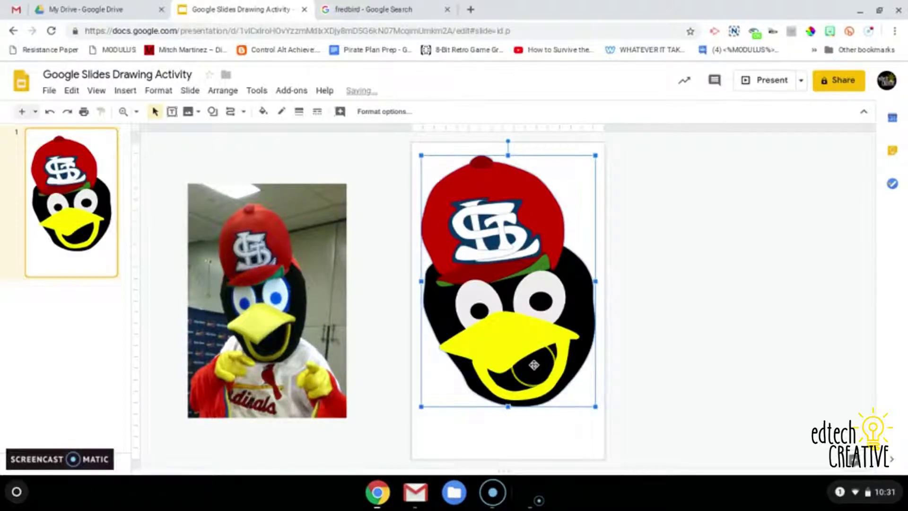
key("ctrl+z")
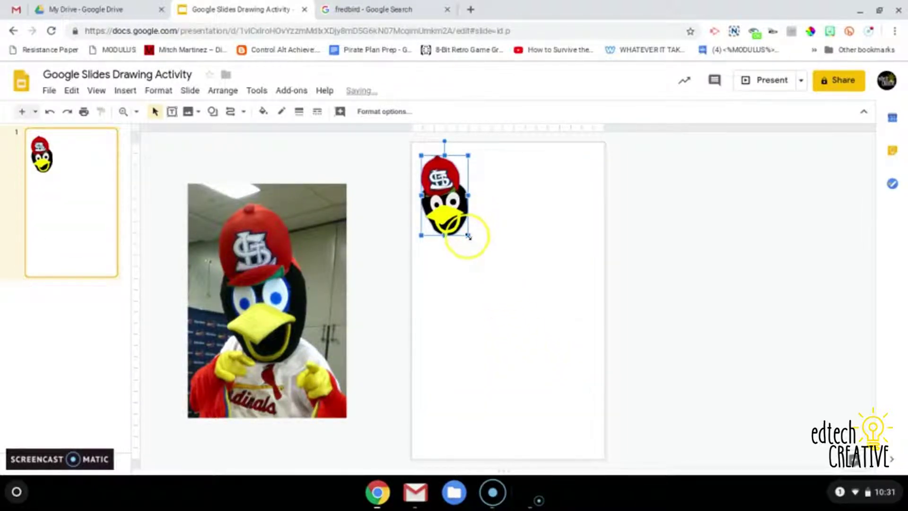
left_click_drag(468, 236, 590, 382)
left_click(680, 381)
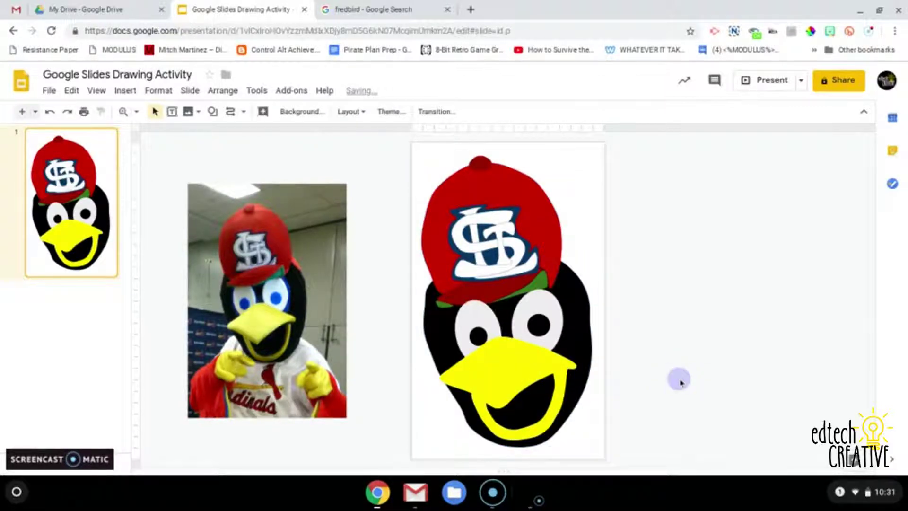
Step: Download the current slide as a PNG image
left_click(50, 94)
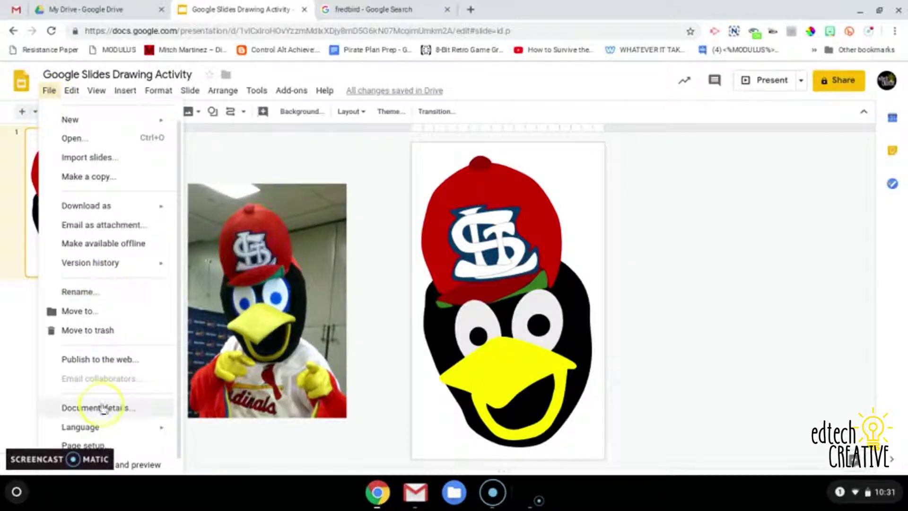
mouse_move(101, 207)
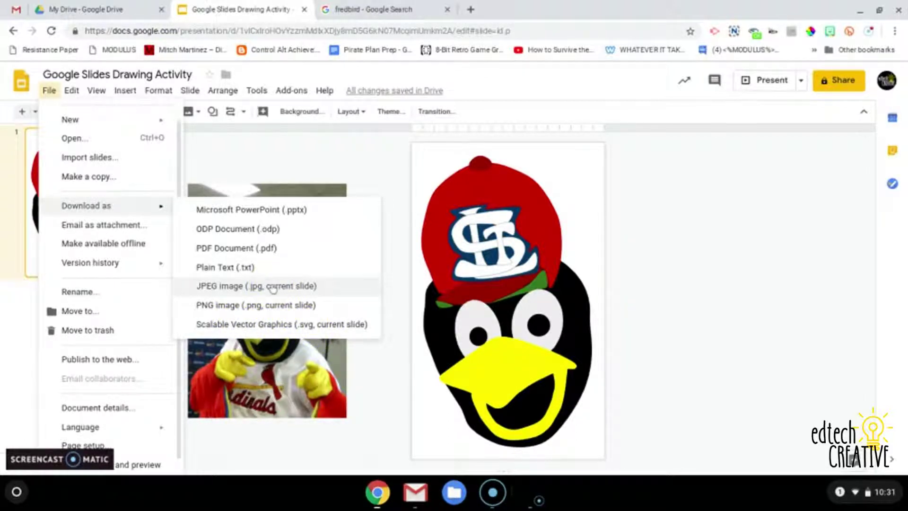
left_click(256, 308)
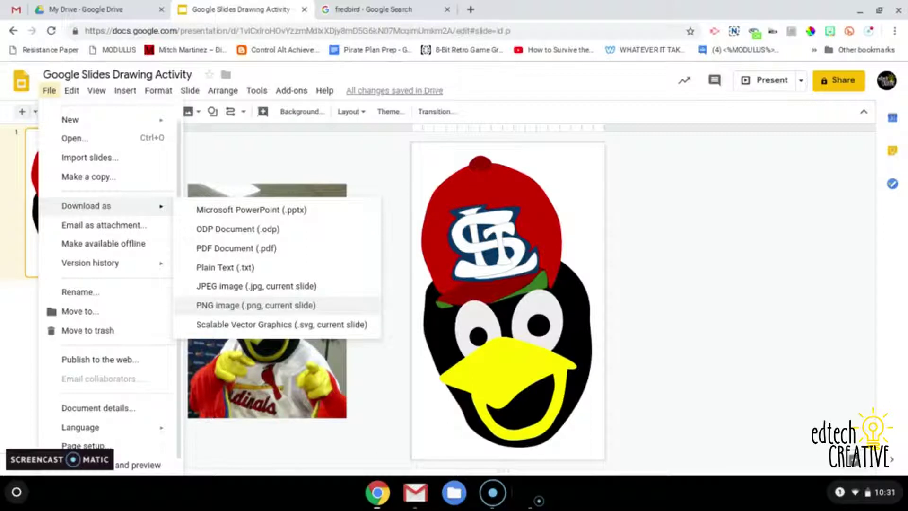
left_click(255, 307)
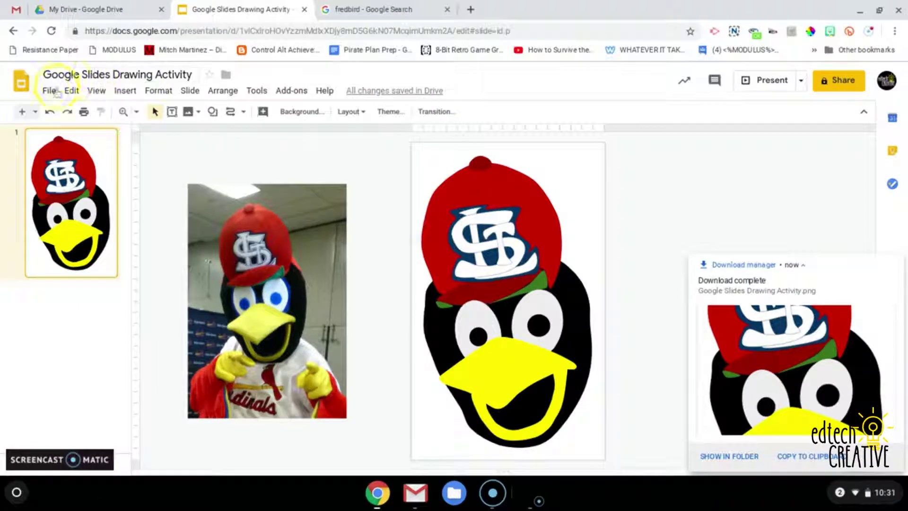
Step: Browse the fredbird image search results and open the photo of the Cardinals batter swinging at home plate
left_click(366, 10)
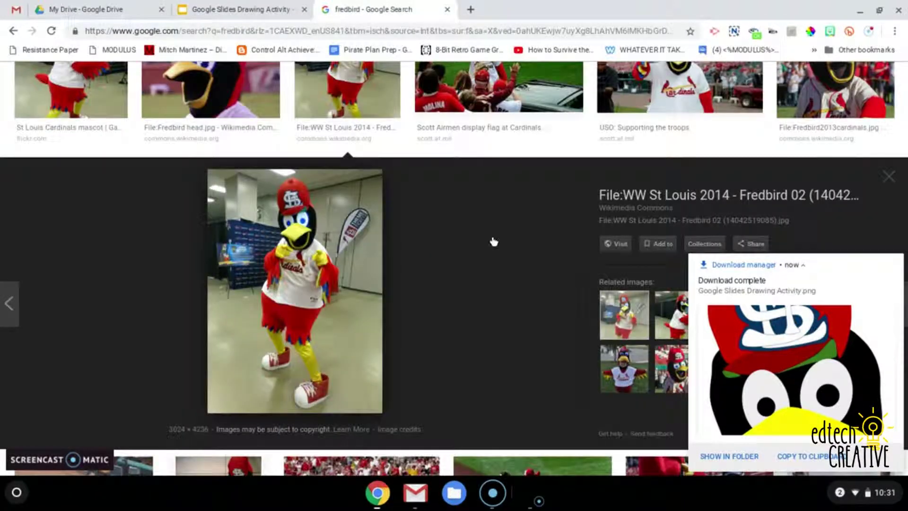
scroll(493, 241, "up", 5)
scroll(454, 284, "up", 2)
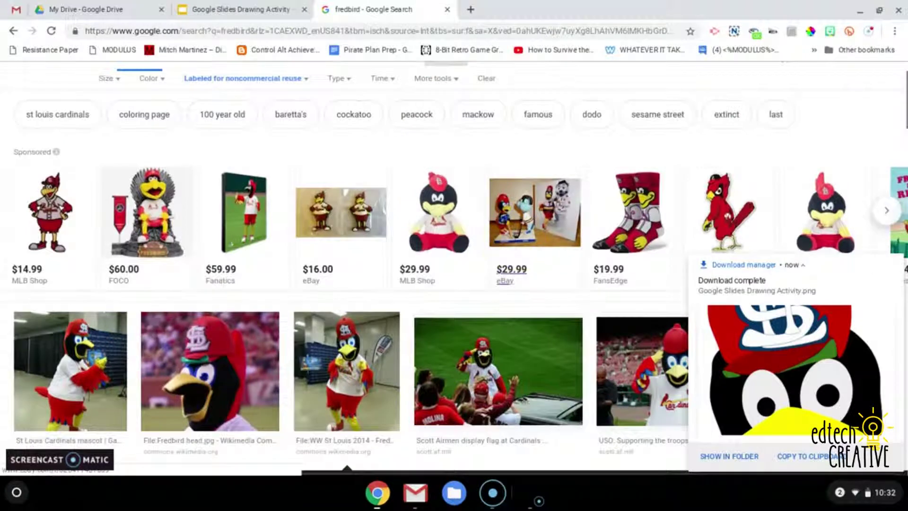
left_click(895, 261)
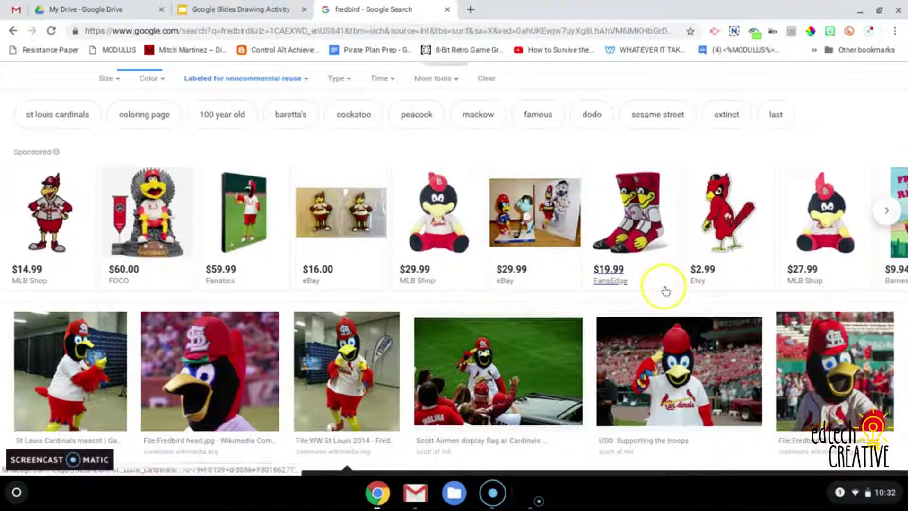
scroll(662, 288, "down", 14)
scroll(665, 291, "down", 3)
left_click(633, 278)
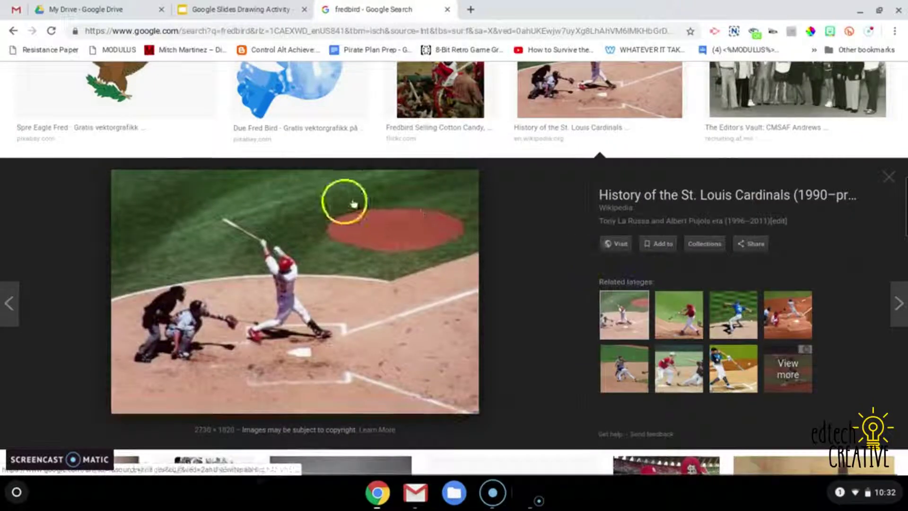
Step: Save the batter photo to the Downloads folder as Mark_mcgwire.jpg
right_click(435, 275)
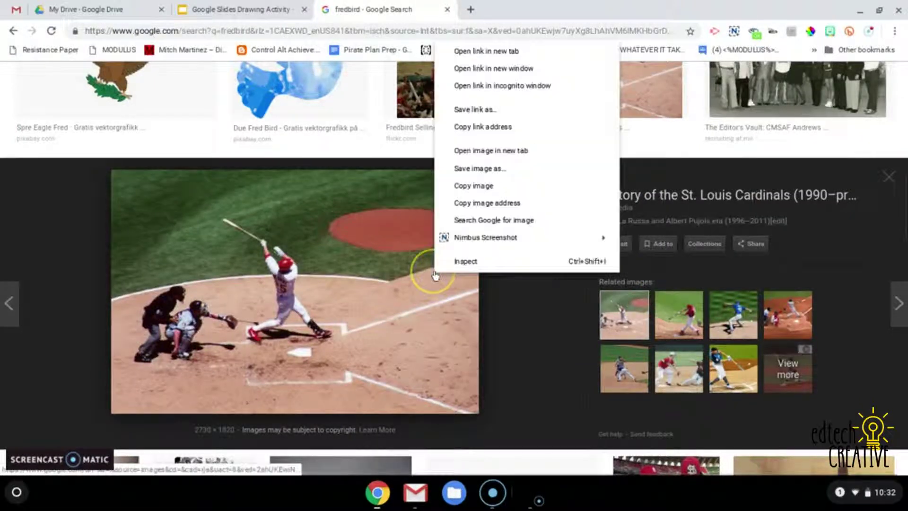
left_click(487, 169)
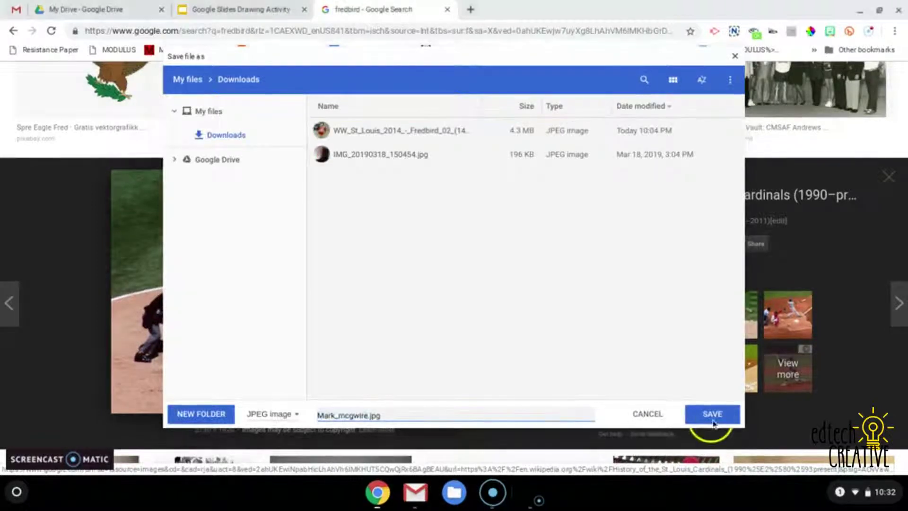
left_click(711, 413)
Step: Return to the Google Slides Drawing Activity presentation and delete the mascot photo beside the slide
left_click(247, 5)
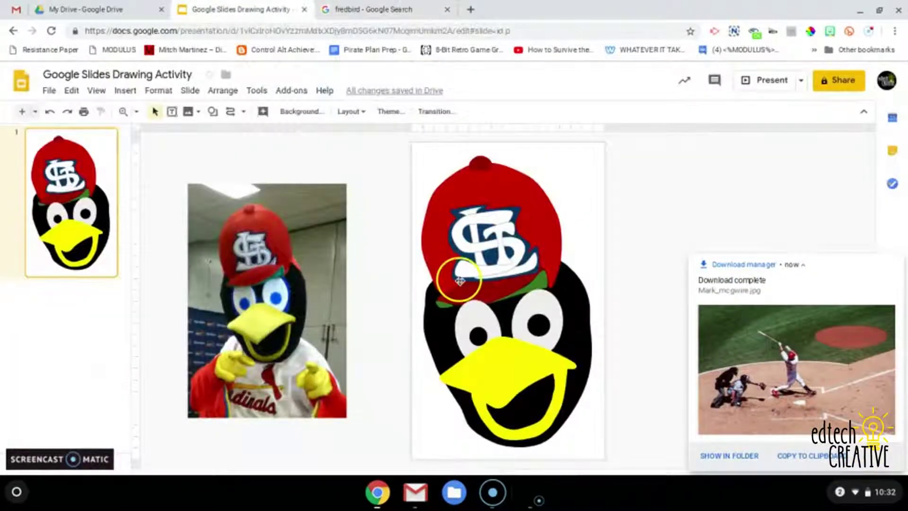
left_click(253, 237)
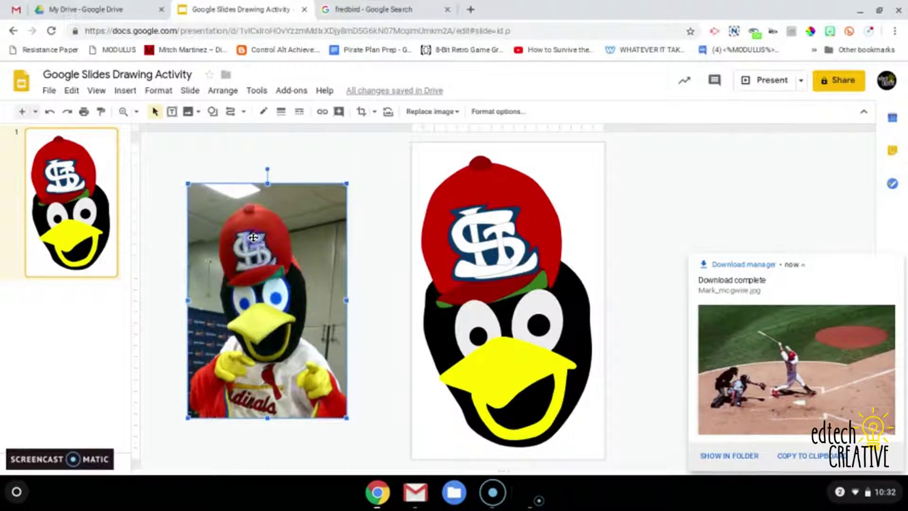
key("Delete")
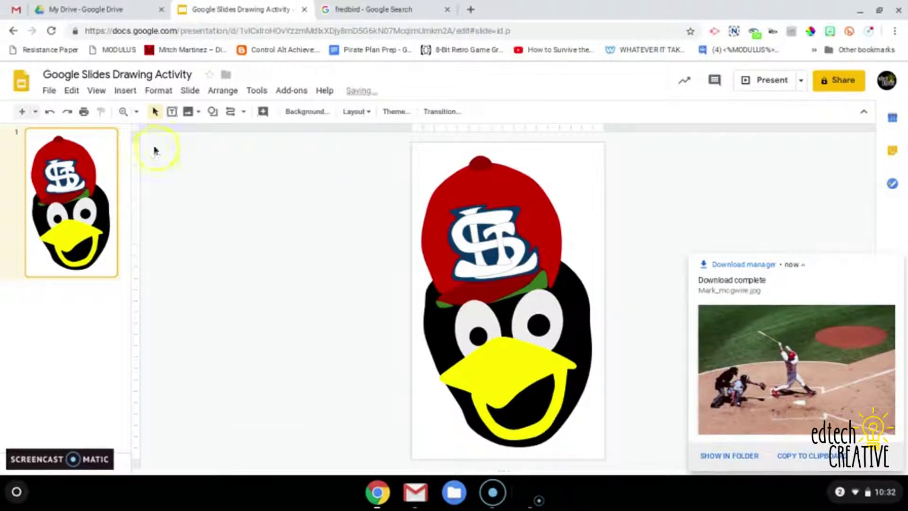
Step: Insert the image Mark_mcgwire.jpg from the Downloads folder into the slide
left_click(125, 91)
mouse_move(146, 113)
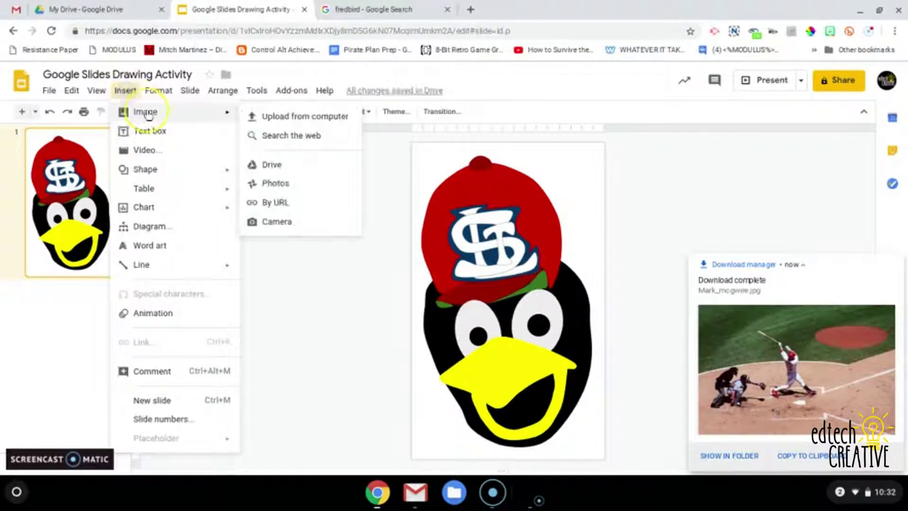
left_click(290, 118)
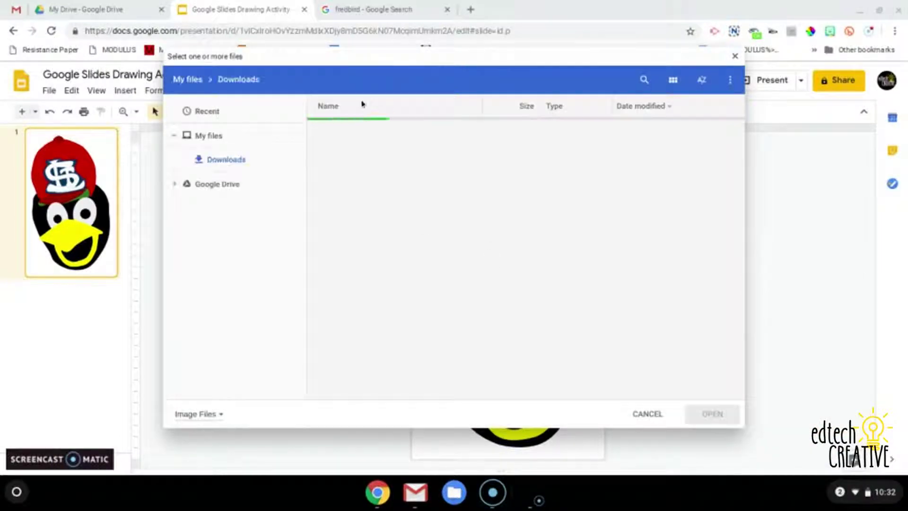
left_click(359, 136)
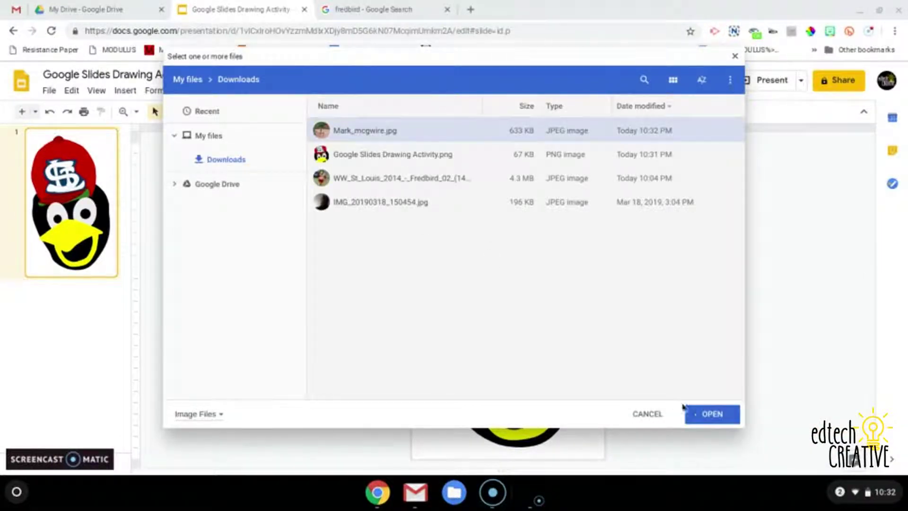
left_click(695, 413)
Step: Move the baseball photo off the slide's left side and enlarge it until it overlaps the slide's edge
mouse_move(522, 282)
left_mouse_down()
mouse_move(359, 245)
mouse_move(307, 246)
left_mouse_up()
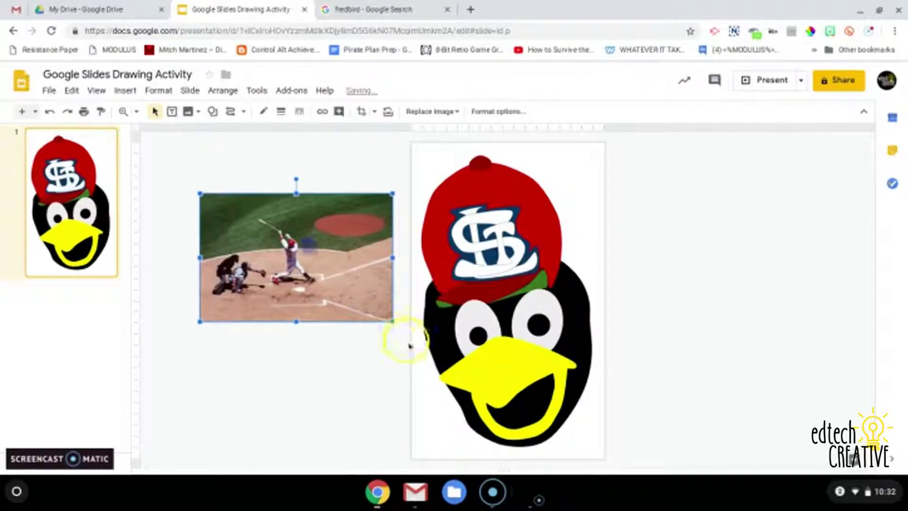
left_click(394, 324)
left_click_drag(394, 325, 437, 351)
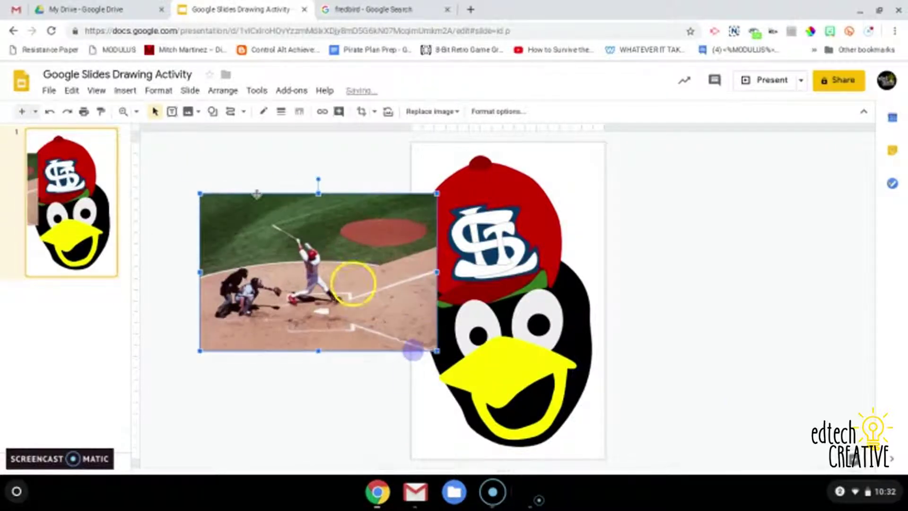
Step: Insert Google Slides Drawing Activity.png from the Downloads folder and move it onto the canvas off the slide's right side
left_click(125, 90)
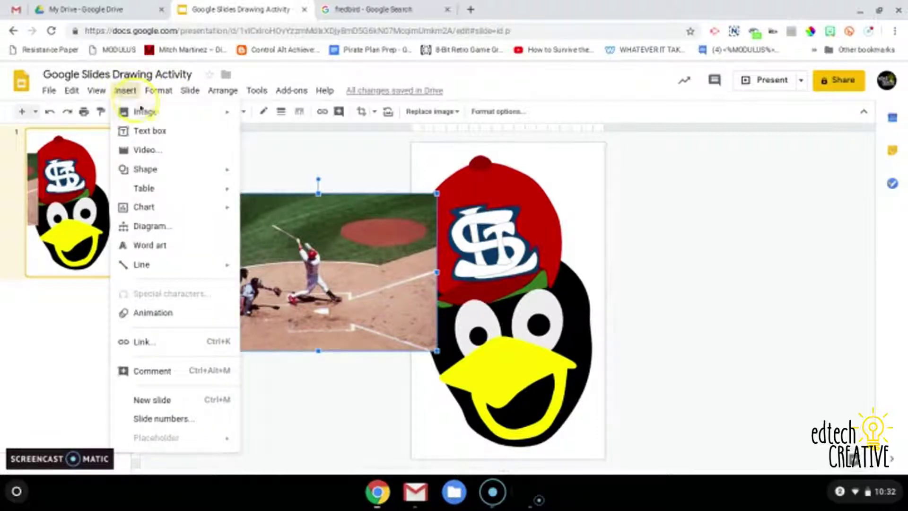
mouse_move(142, 111)
left_click(282, 116)
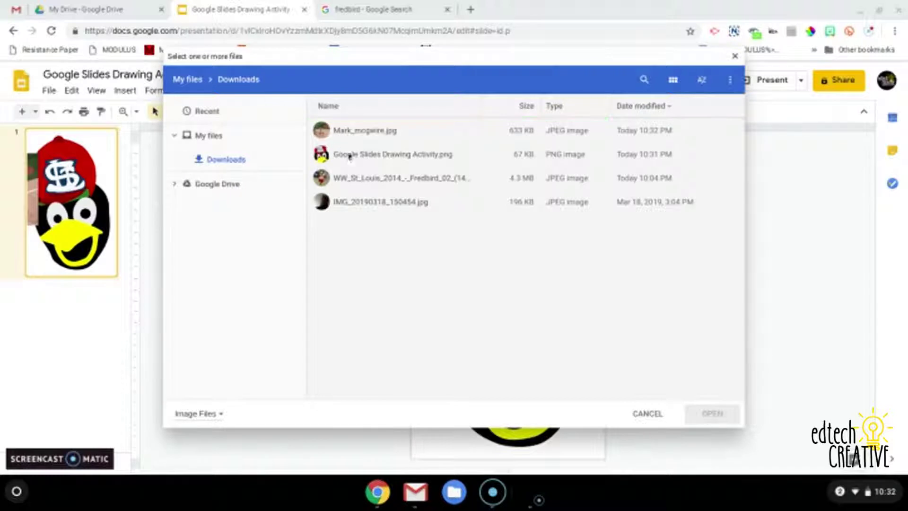
left_click(350, 155)
left_click(707, 420)
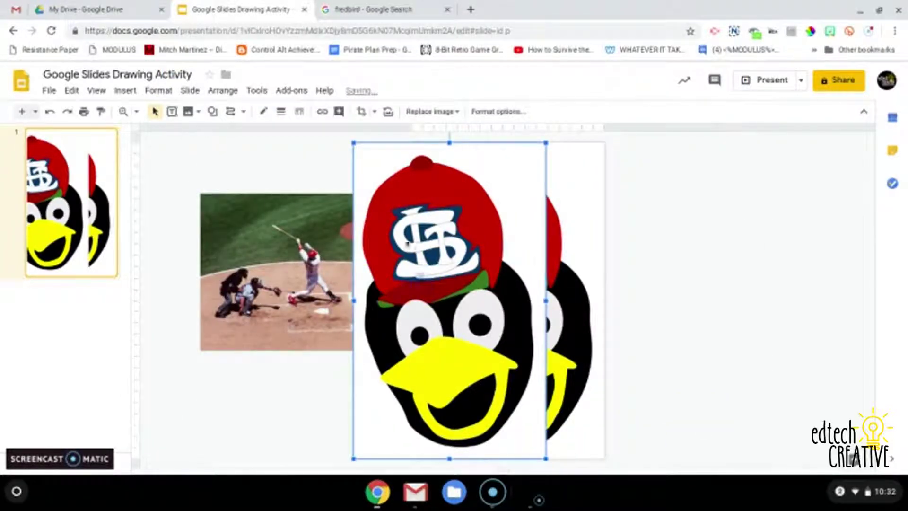
left_click_drag(407, 244, 715, 215)
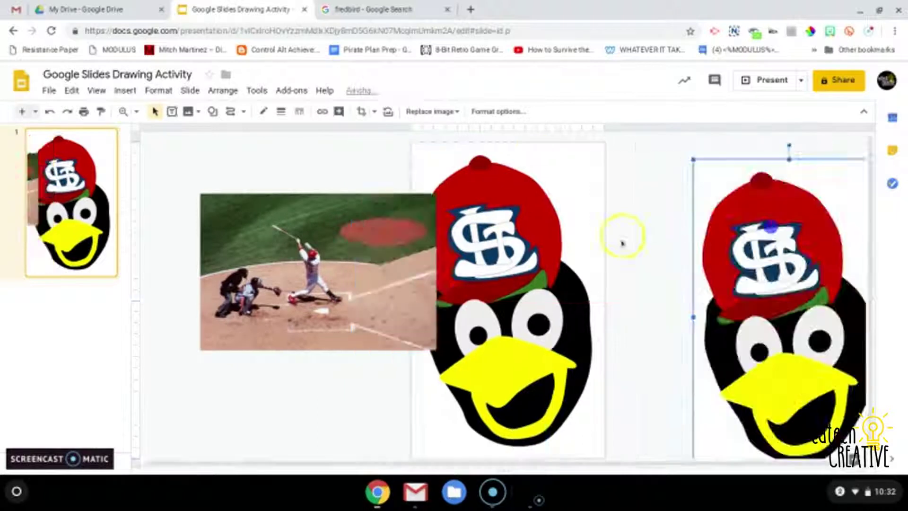
Step: Move the grouped vector head drawing leftward so that it sits partly behind the baseball photo
left_click(504, 265)
left_click_drag(505, 268, 391, 275)
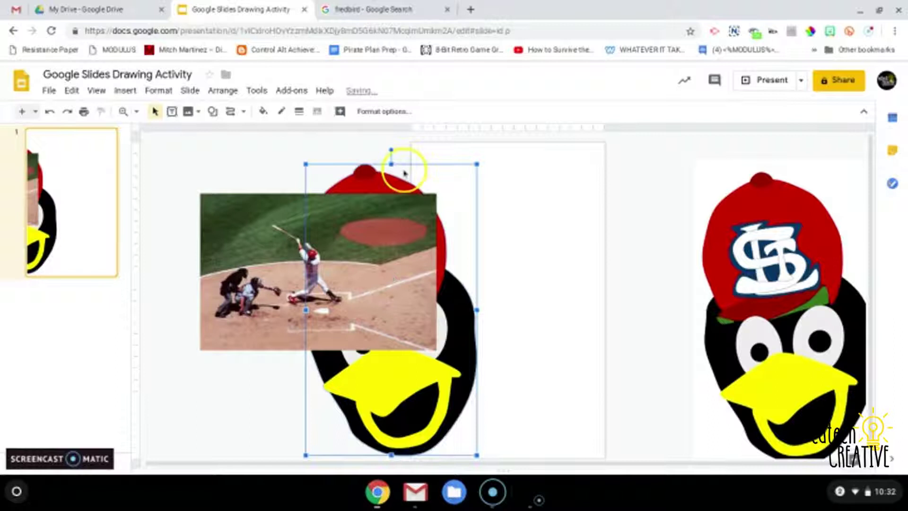
Step: Bring the grouped mascot head drawing to the front so that it lies over the baseball photo
left_click(223, 90)
mouse_move(254, 115)
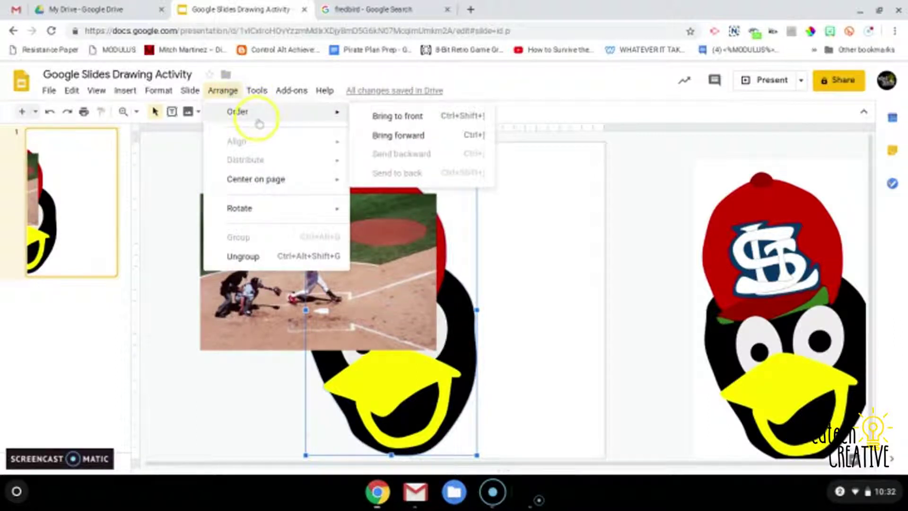
left_click(391, 115)
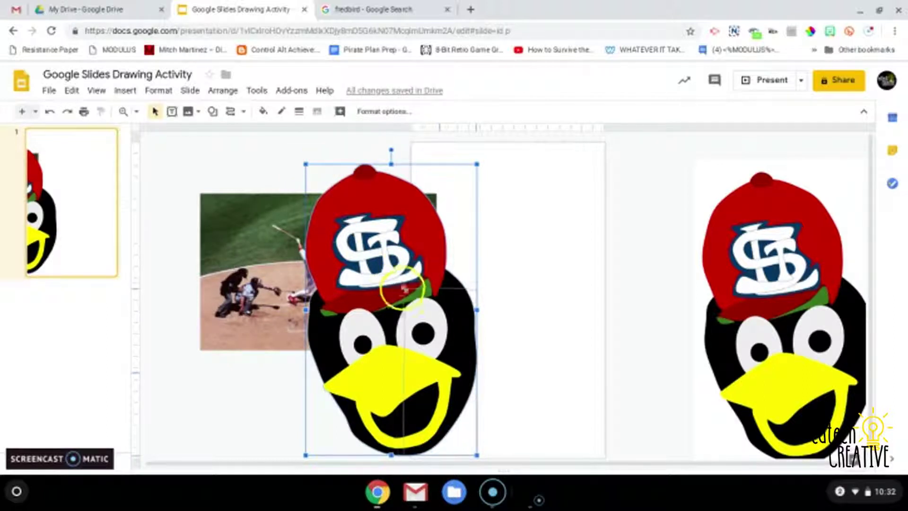
Step: Shrink the grouped mascot head and place it within the baseball photo, just right of the batter, then deselect it
left_click_drag(356, 292, 349, 289)
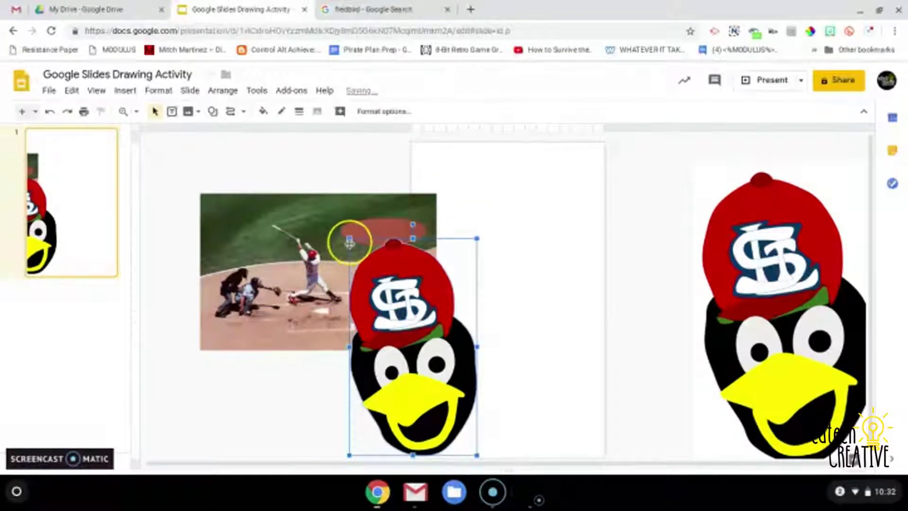
mouse_move(349, 238)
left_mouse_down()
mouse_move(395, 297)
mouse_move(377, 326)
mouse_move(379, 273)
mouse_move(362, 250)
left_mouse_up()
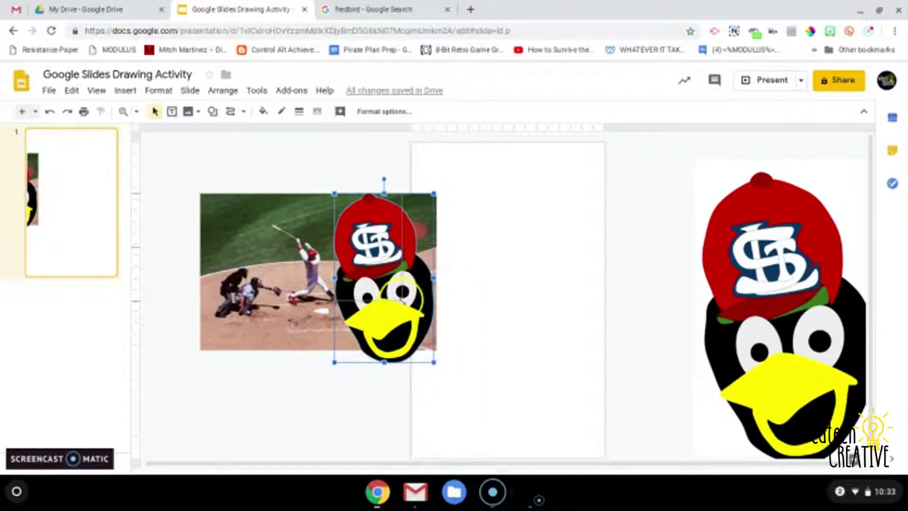
left_click_drag(434, 362, 410, 279)
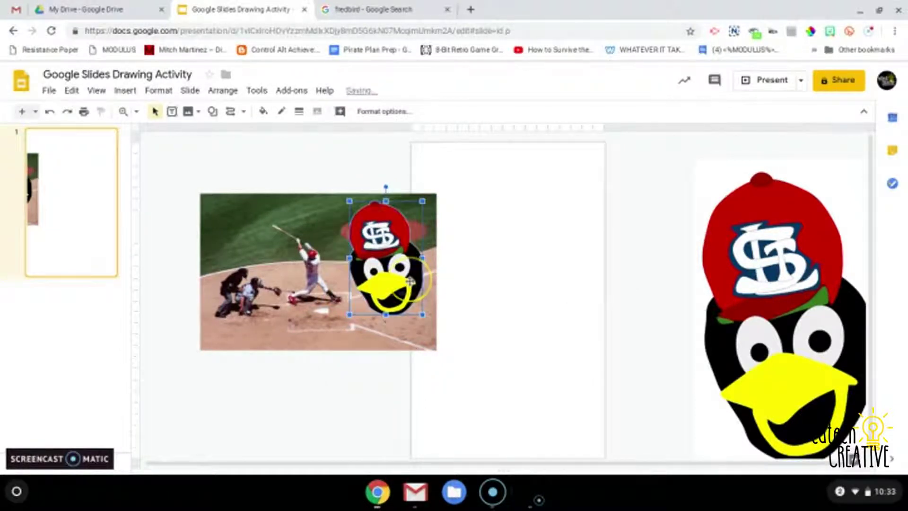
left_click(186, 397)
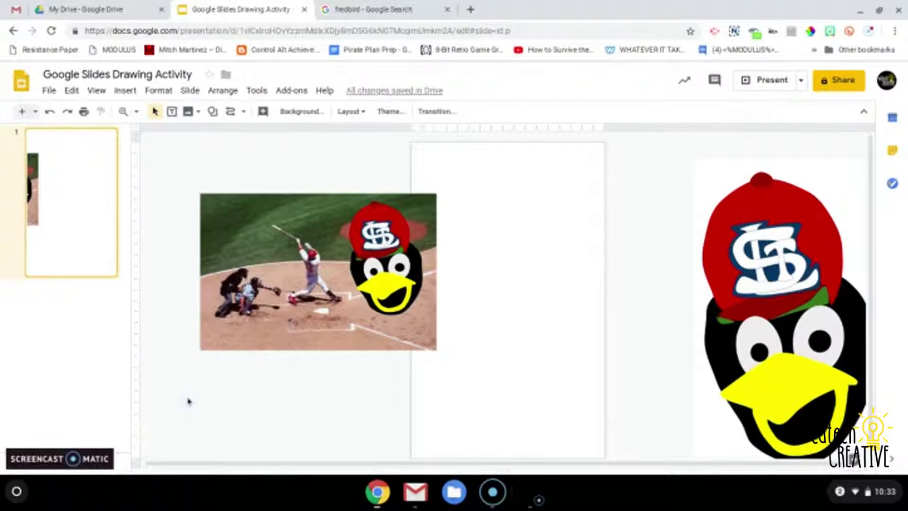